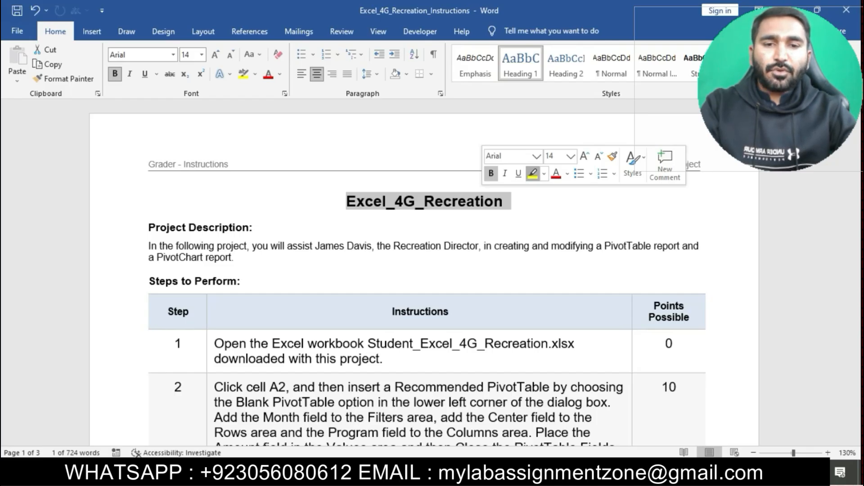
Step: Highlight the Excel_4G_Recreation title and the step 1 instruction text in yellow
left_click(533, 173)
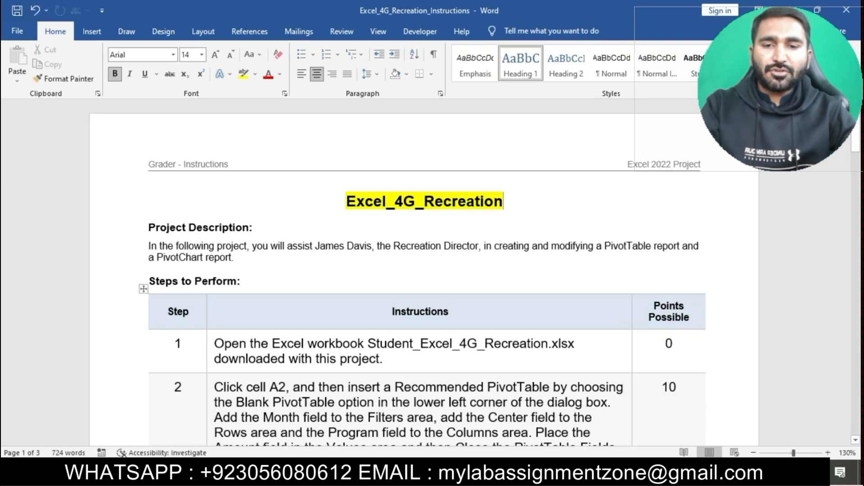
scroll(399, 276, "down", 3)
triple_click(269, 264)
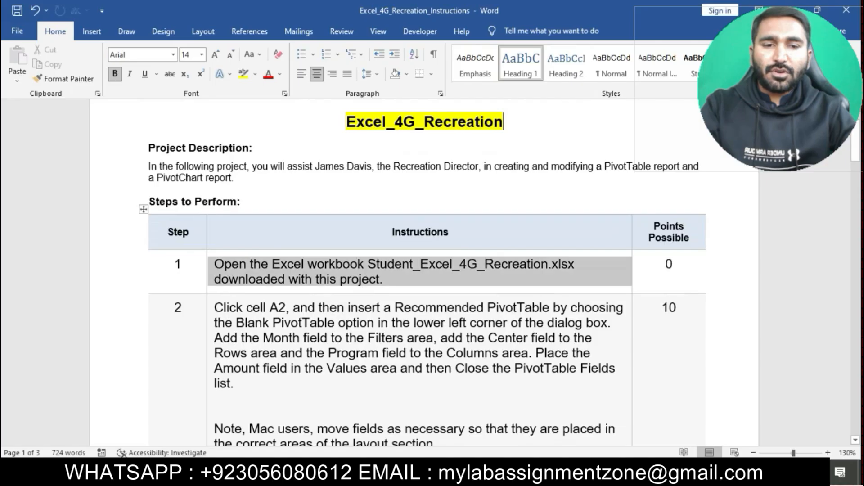
left_click(262, 245)
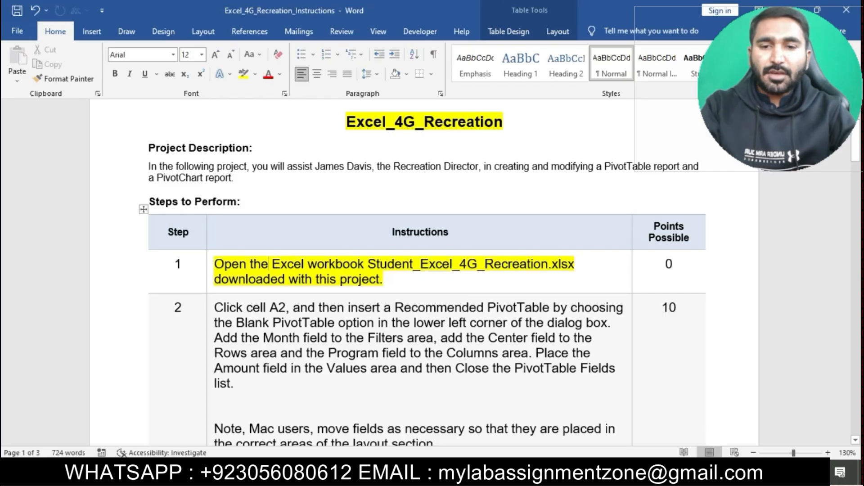
Step: Switch to the workbook and review the Month, Center, Program and Amount data before returning to the instructions
key("alt+Tab")
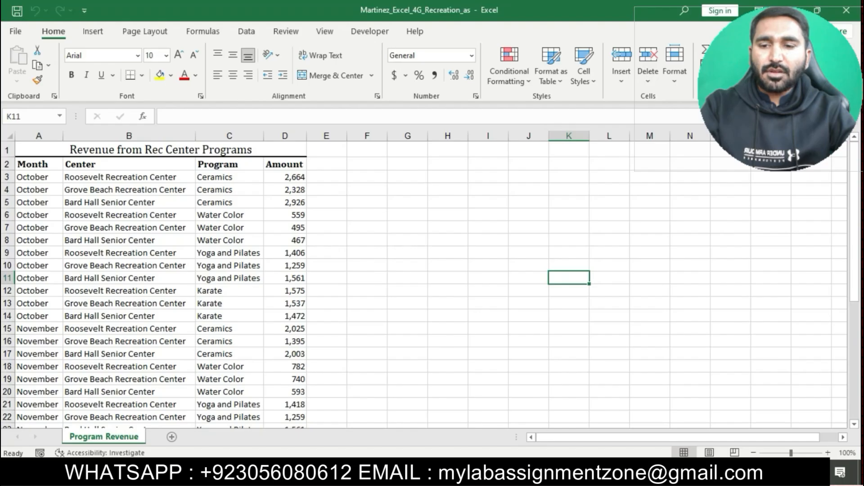
scroll(423, 279, "down", 4)
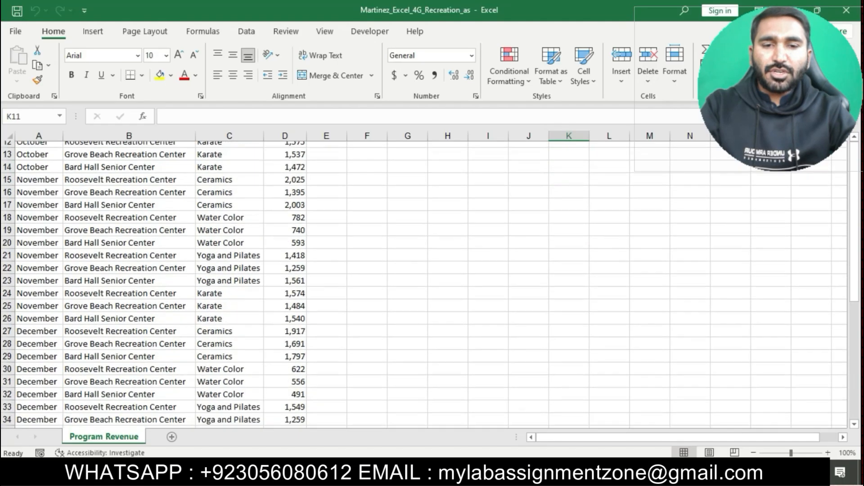
scroll(423, 284, "down", 5)
scroll(423, 284, "up", 8)
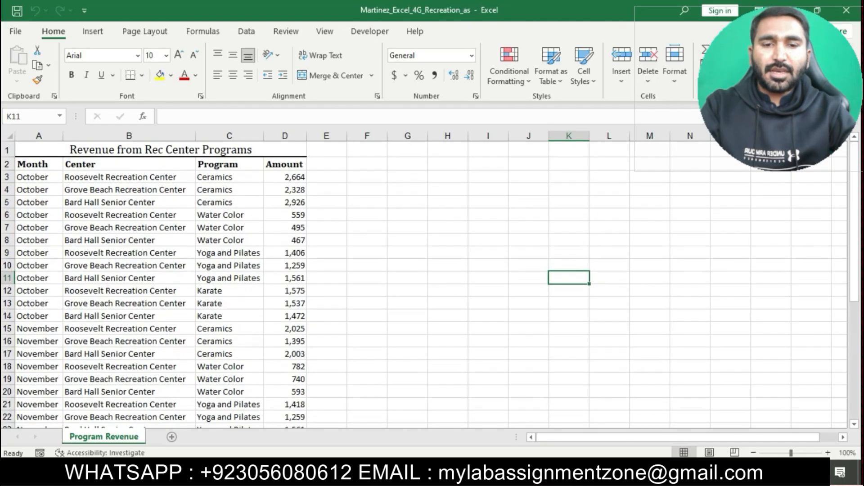
key("alt+Tab")
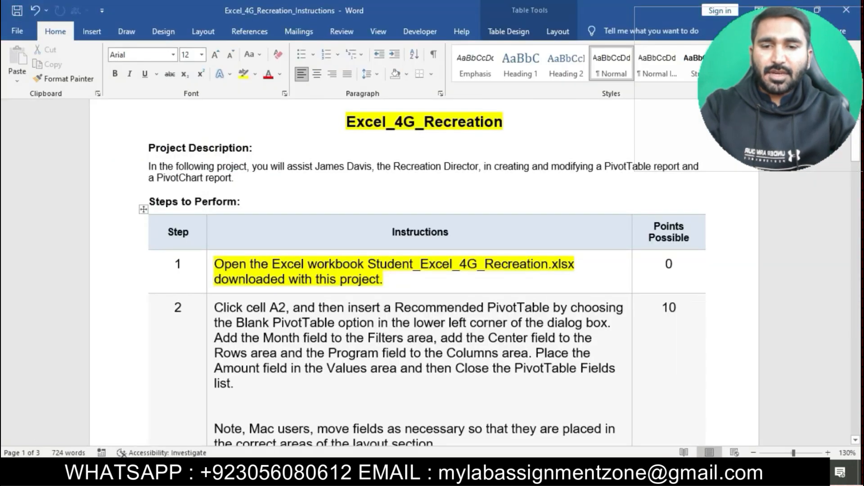
Step: Remove the highlight from the step 1 instructions and highlight the step 2 instructions in yellow
left_click(210, 267)
left_click(260, 243)
scroll(291, 230, "down", 2)
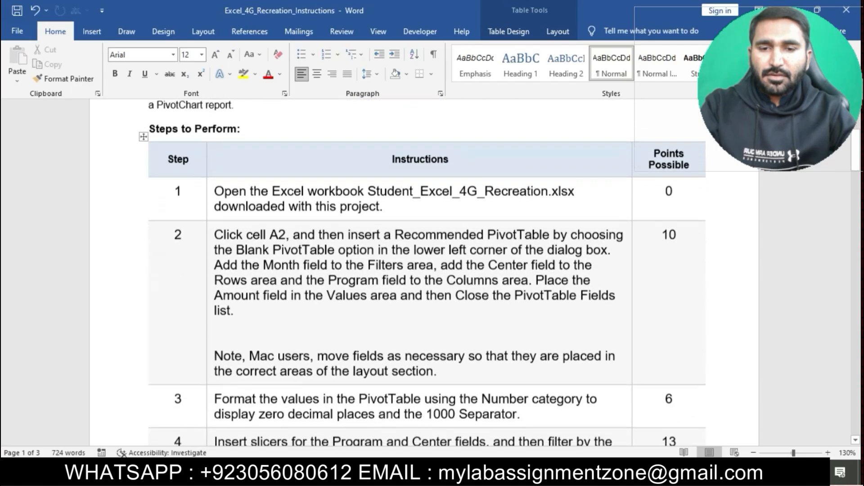
left_click(210, 277)
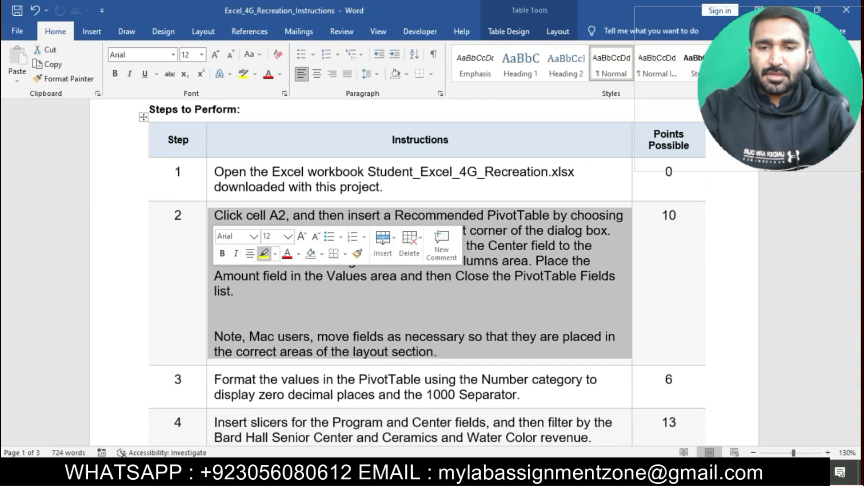
left_click(264, 253)
left_click(238, 291)
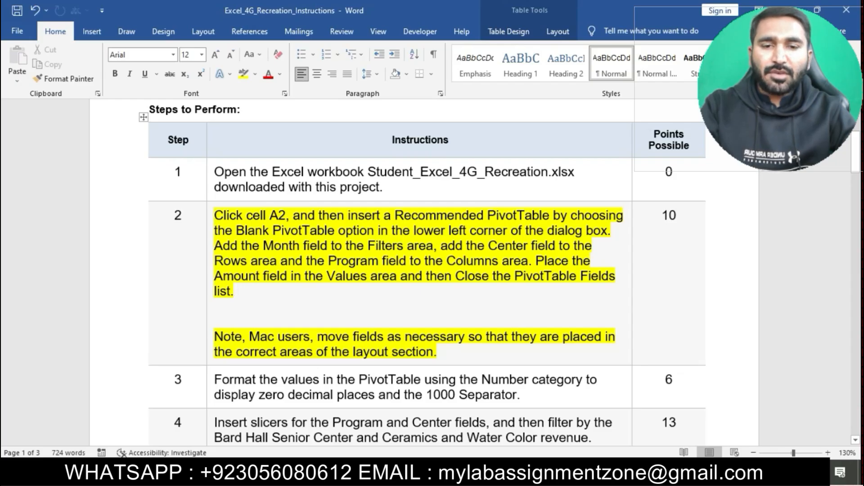
Step: Select cell A2 on the Program Revenue sheet
left_click_drag(215, 216, 286, 216)
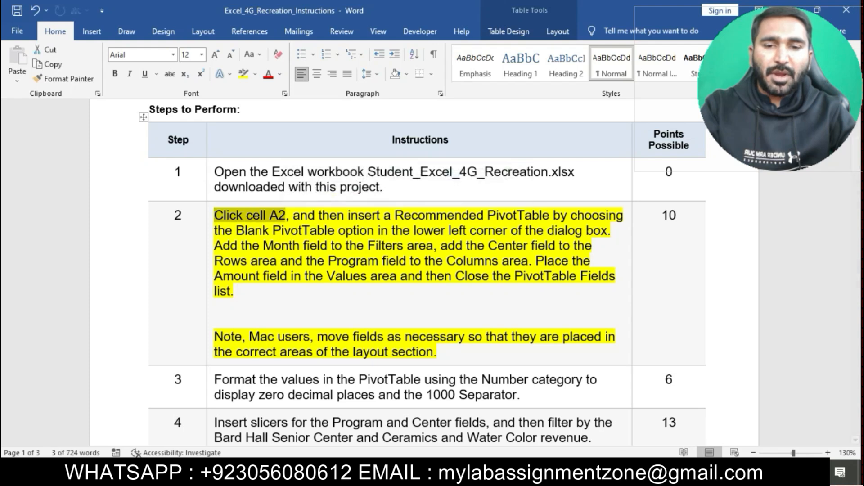
key("alt+Tab")
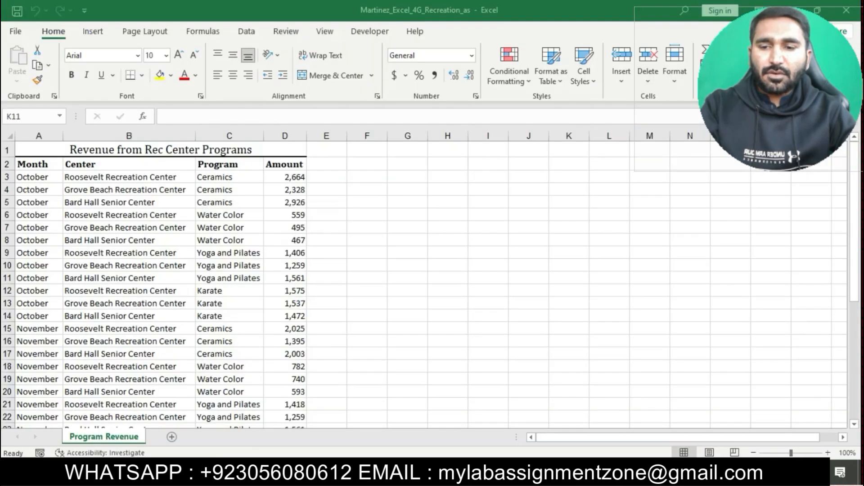
left_click(39, 165)
key("alt+Tab")
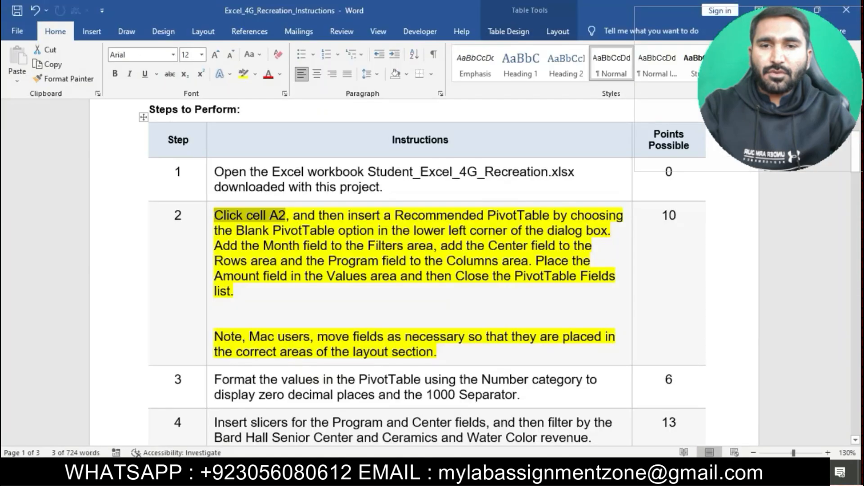
Step: Insert a blank PivotTable through Recommended PivotTables
left_click_drag(295, 216, 615, 230)
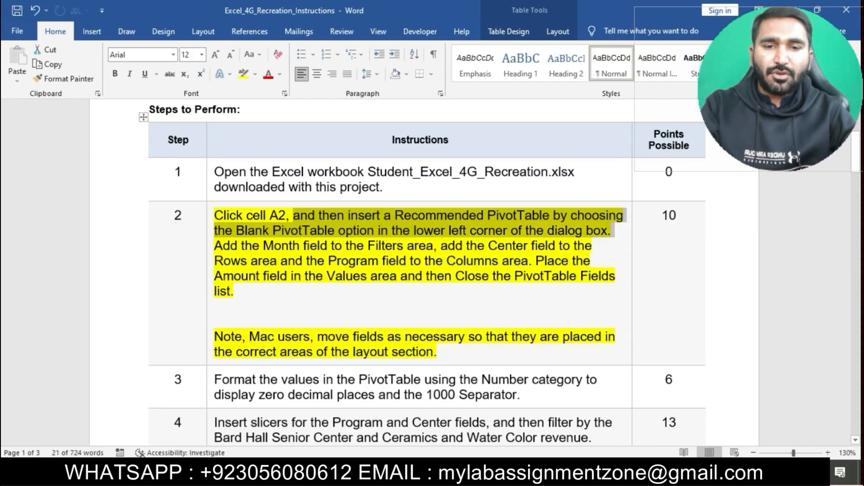
key("alt+Tab")
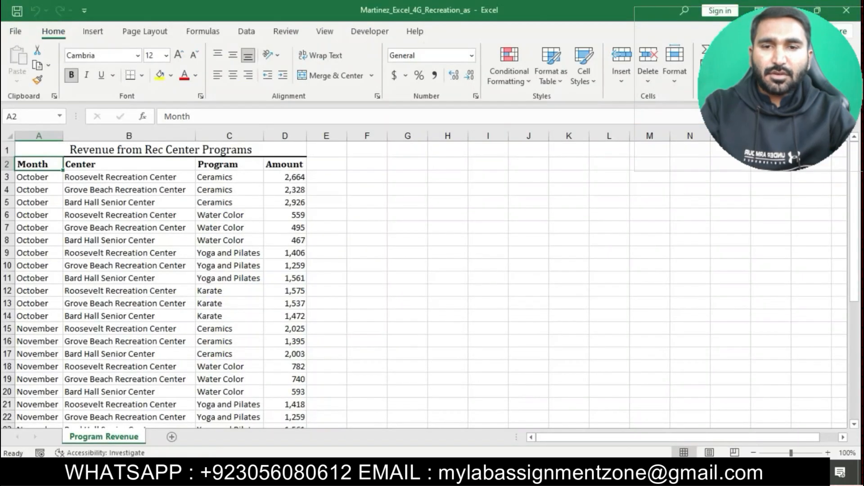
left_click(94, 31)
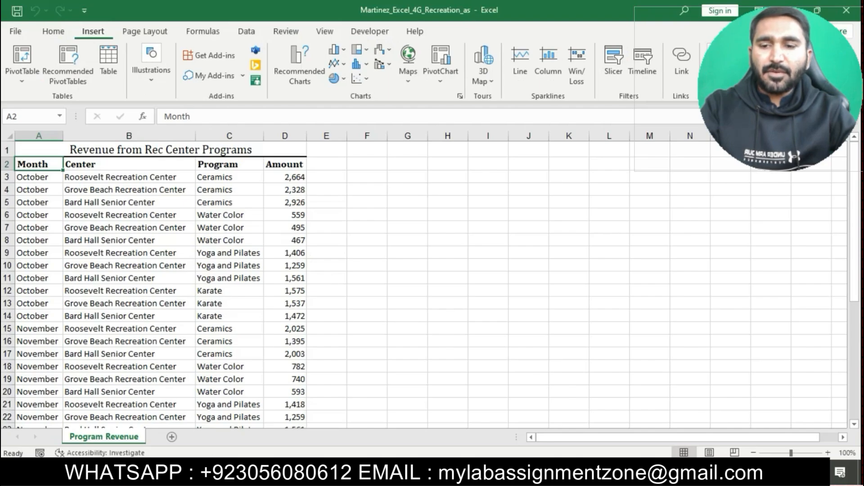
left_click(68, 63)
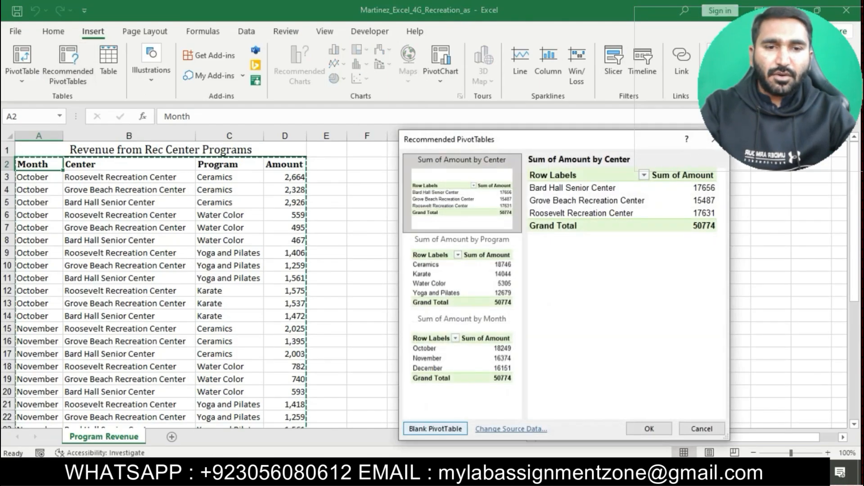
left_click(435, 429)
key("alt+Tab")
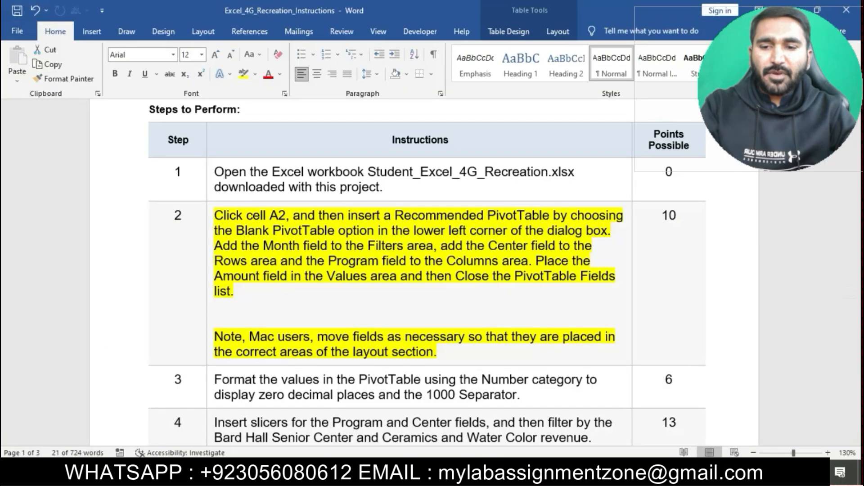
Step: Add the Month field to the PivotTable's Filters area
left_click_drag(293, 216, 612, 231)
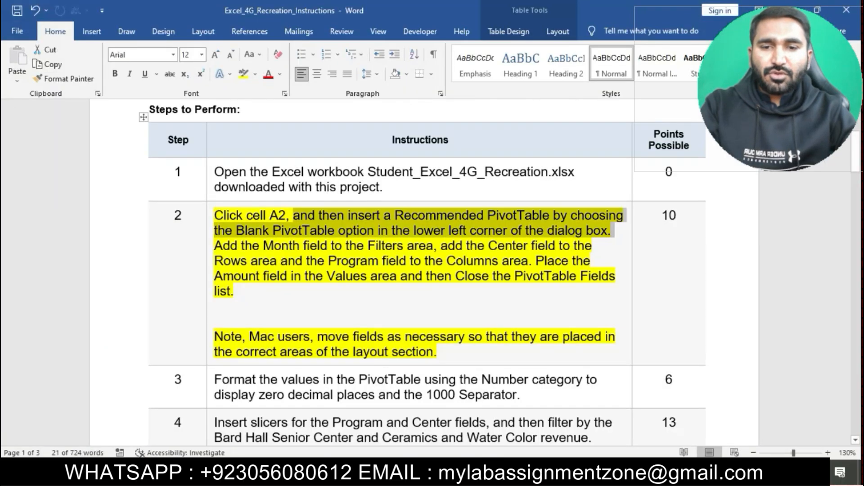
left_click(388, 231)
left_click_drag(214, 246, 433, 245)
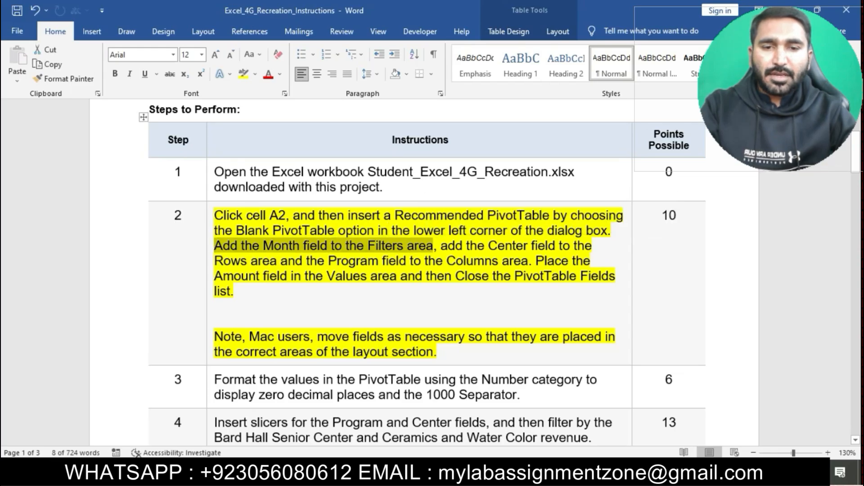
key("alt+Tab")
left_click_drag(672, 213, 699, 347)
key("alt+Tab")
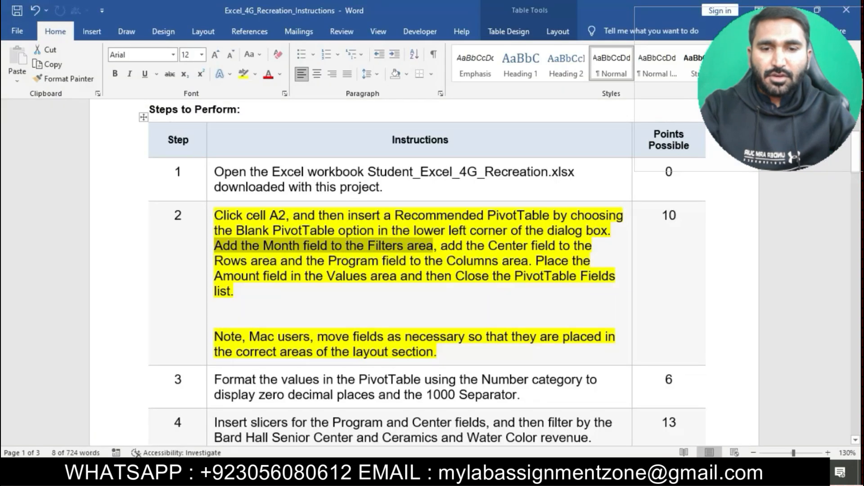
Step: Add the Center field to the PivotTable's Rows area
left_click_drag(440, 246, 280, 261)
key("alt+Tab")
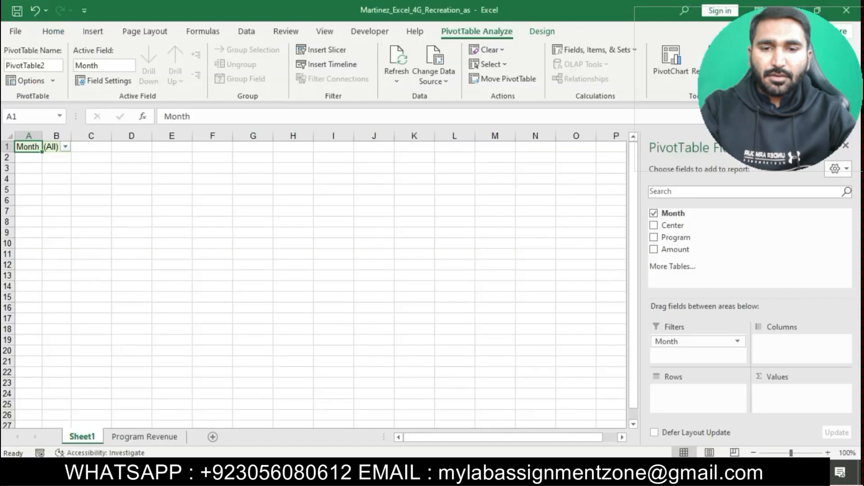
left_click_drag(672, 225, 697, 388)
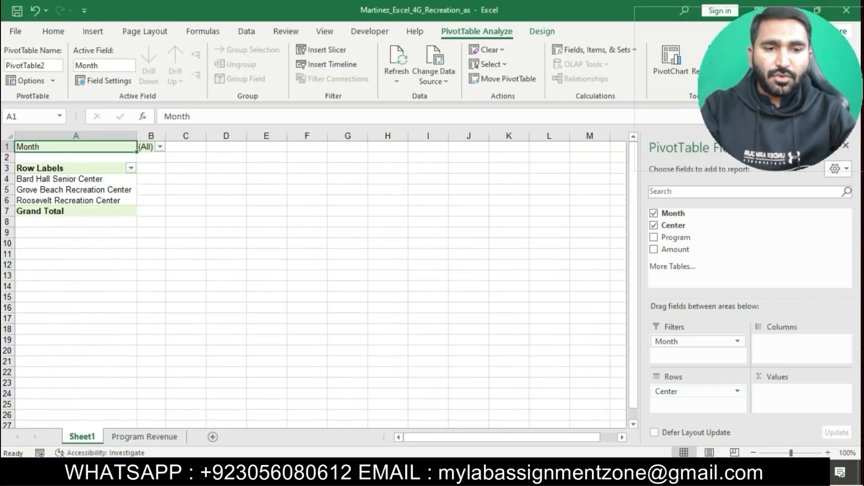
Step: Add the Program field to the PivotTable's Columns area
key("alt+Tab")
left_click_drag(281, 261, 497, 275)
left_click(496, 275)
left_click_drag(281, 260, 528, 261)
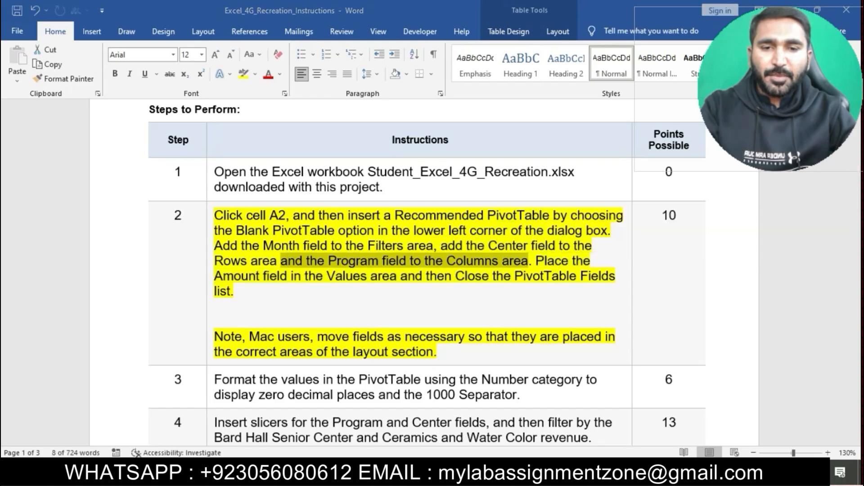
key("alt+Tab")
left_click_drag(675, 237, 801, 342)
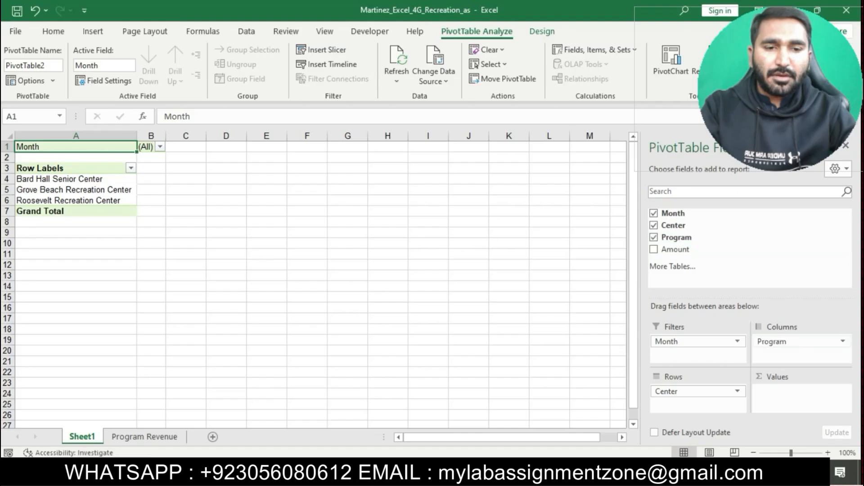
key("alt+Tab")
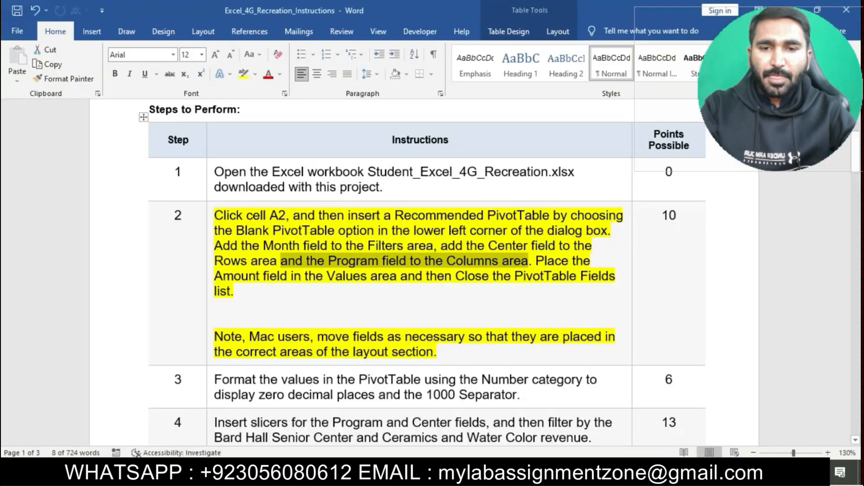
Step: Place the Amount field in the PivotTable's Values area
left_click_drag(536, 261, 247, 291)
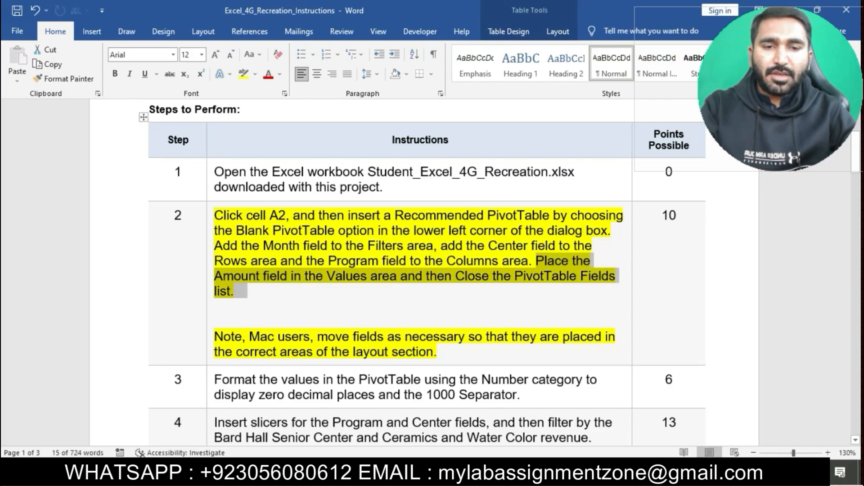
key("alt+Tab")
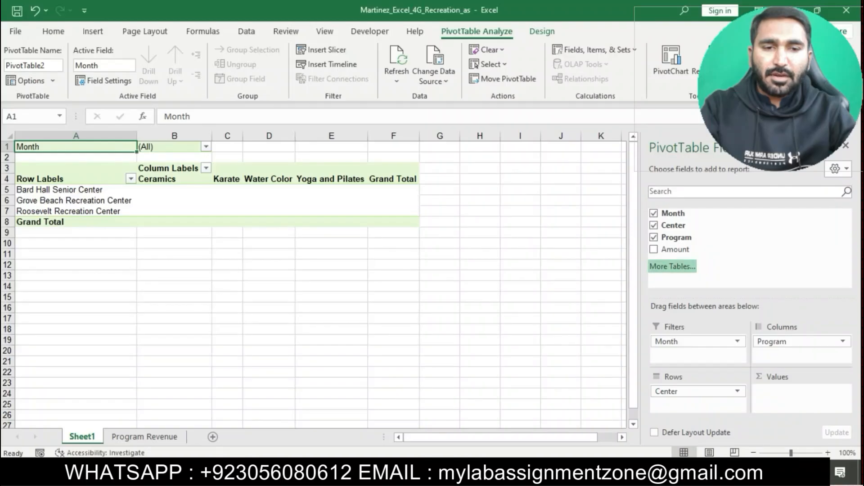
left_click_drag(675, 250, 801, 396)
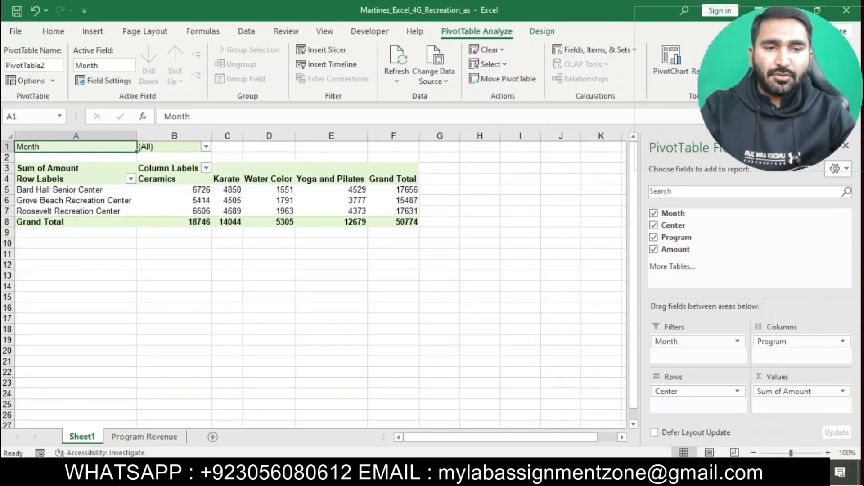
Step: Close the PivotTable Fields list
key("alt+Tab")
key("alt+Tab")
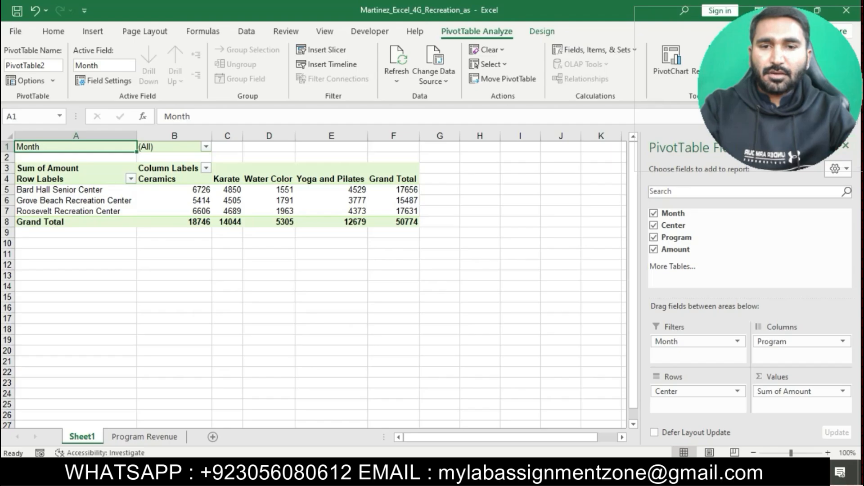
left_click(845, 145)
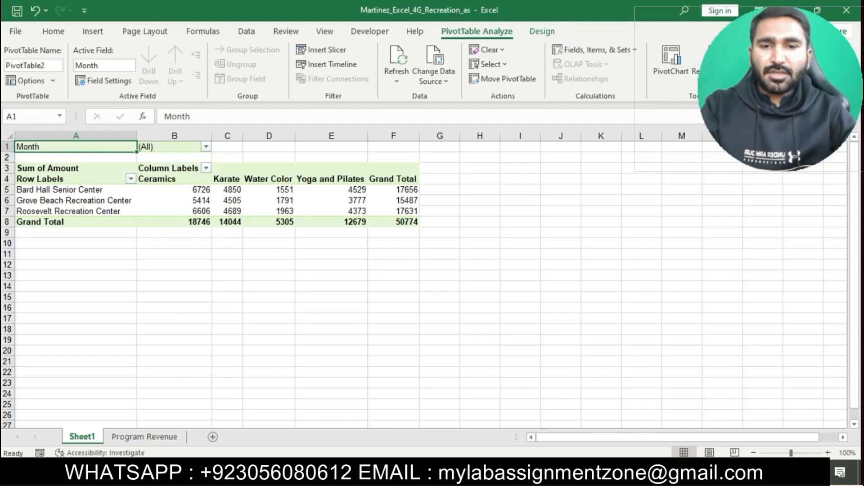
Step: Remove the highlight from the step 2 instructions and highlight the step 3 instructions in yellow
key("alt+Tab")
left_click(438, 276)
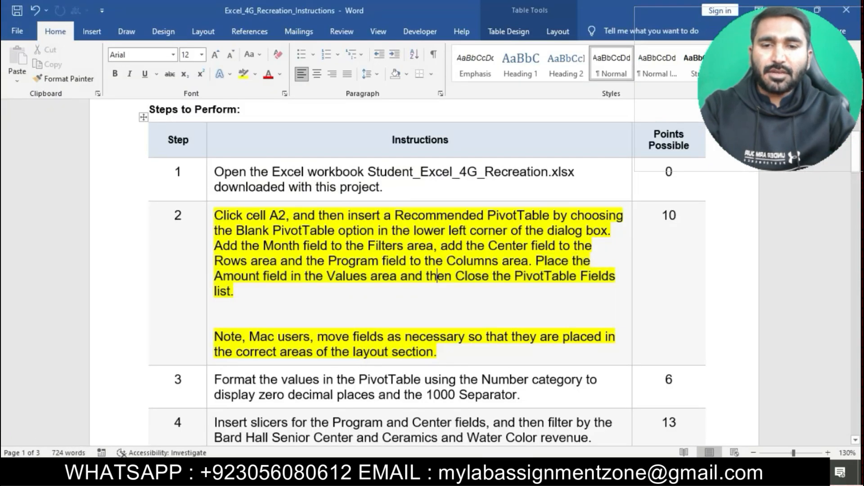
left_click(211, 217)
left_click(264, 190)
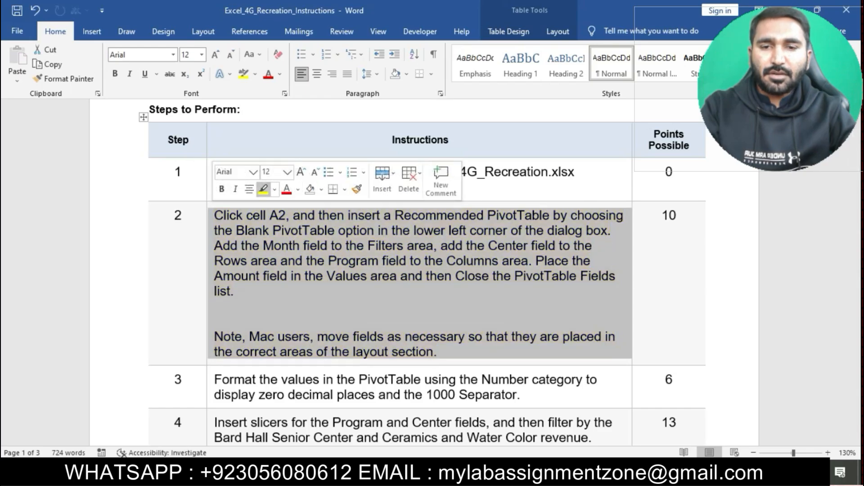
left_click(315, 321)
scroll(315, 321, "down", 1)
scroll(419, 272, "down", 3)
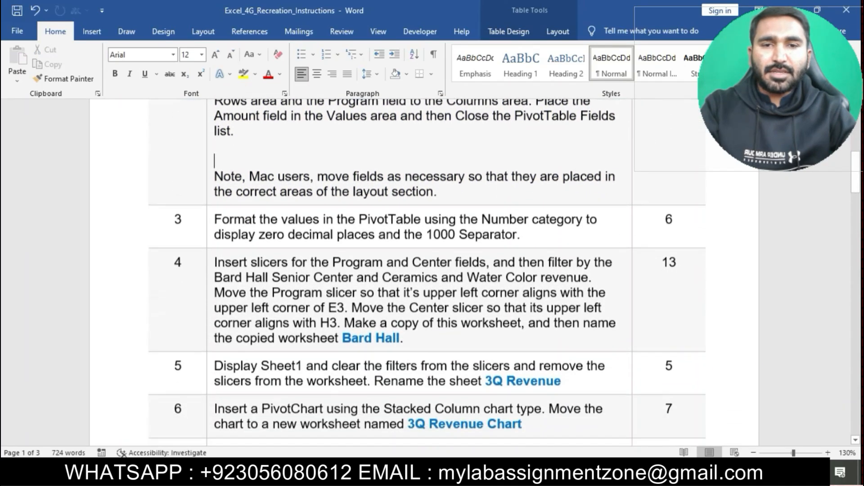
left_click(211, 224)
left_click(264, 197)
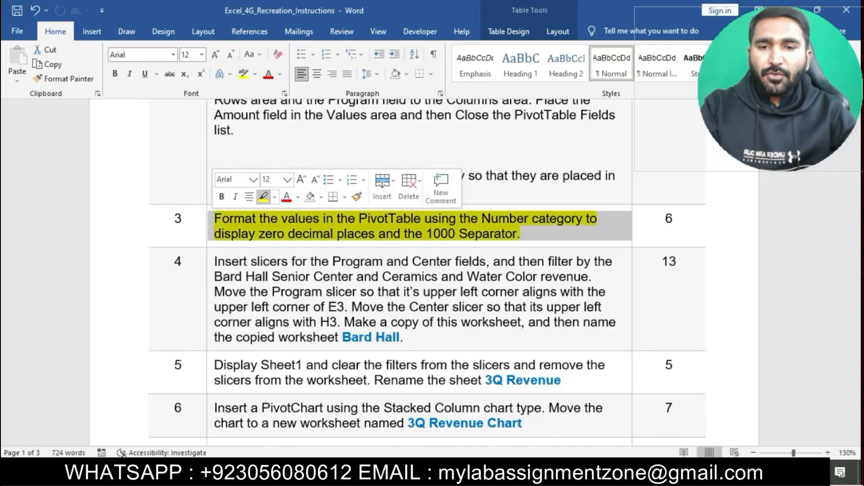
Step: Select and read the step 3 instructions in the Word document
left_click(278, 219)
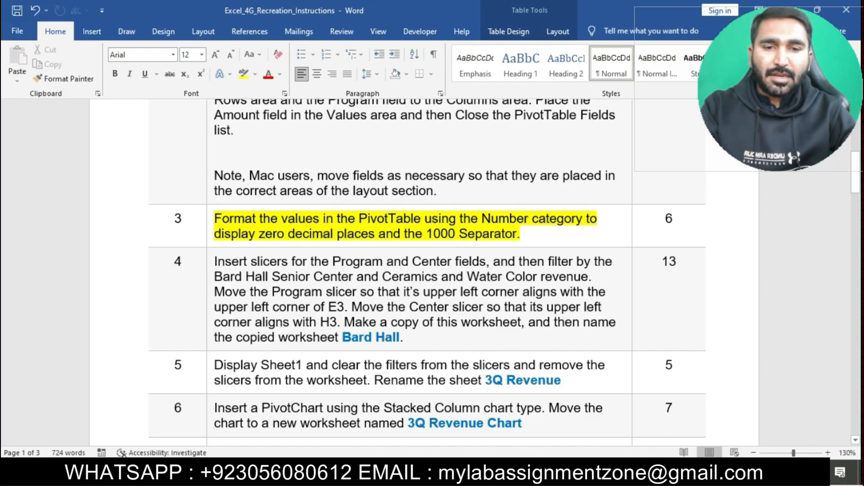
left_click_drag(225, 218, 585, 219)
key("alt+Tab")
Step: Format the Sum of Amount values using the Number category with 0 decimal places and the 1000 Separator
left_click(305, 212)
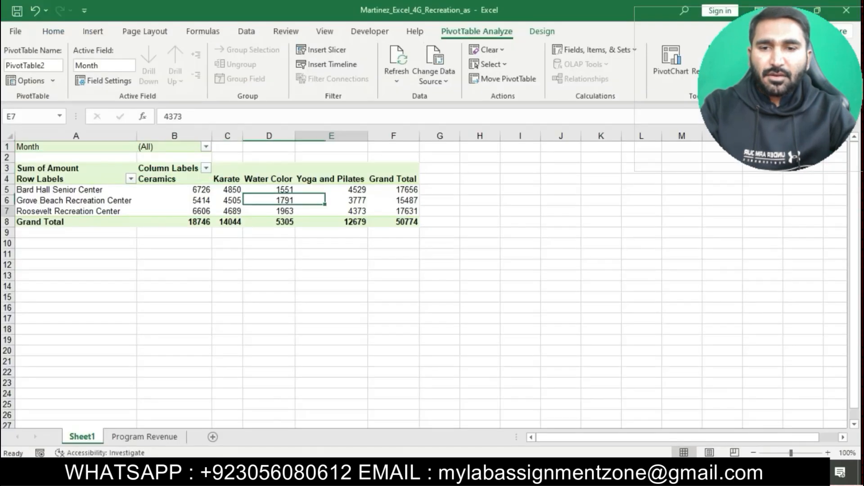
right_click(305, 212)
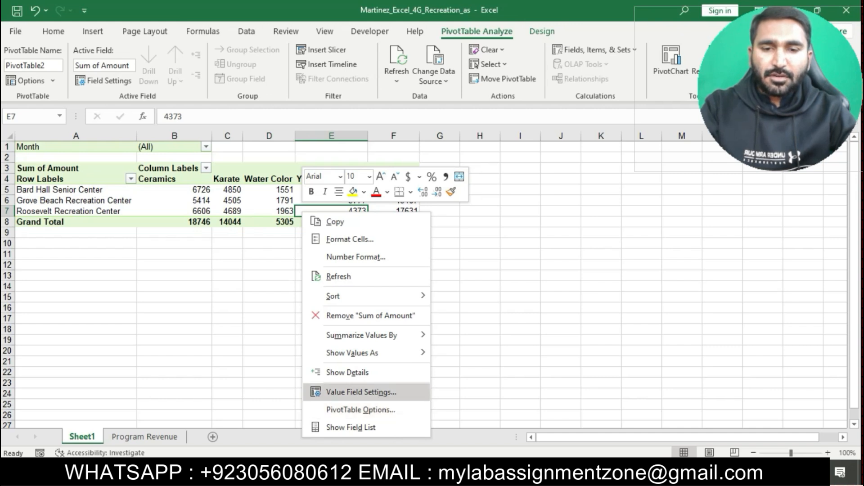
left_click(350, 427)
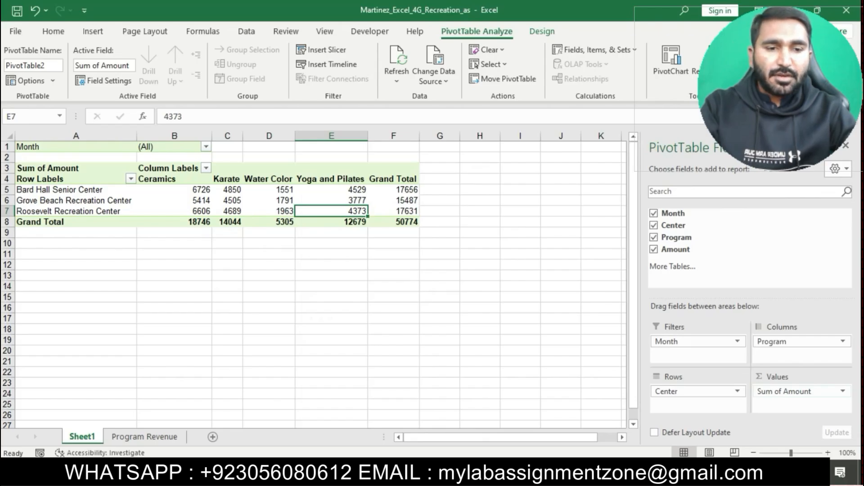
left_click(801, 391)
left_click(801, 376)
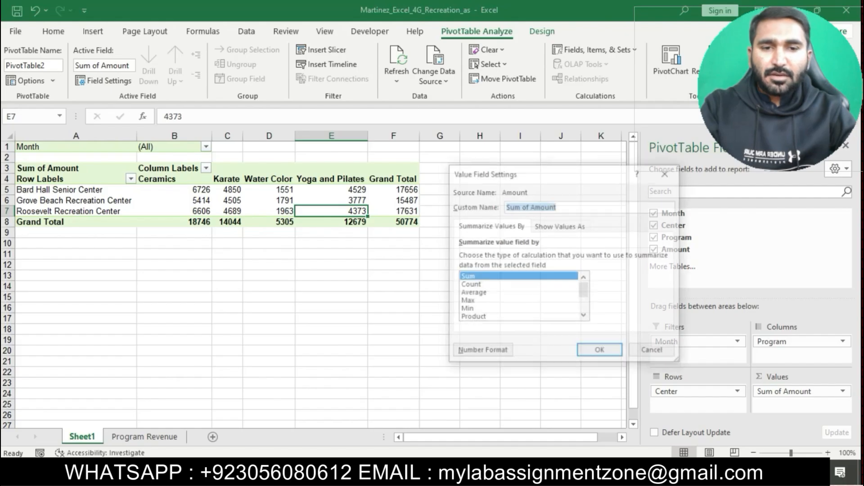
left_click(484, 347)
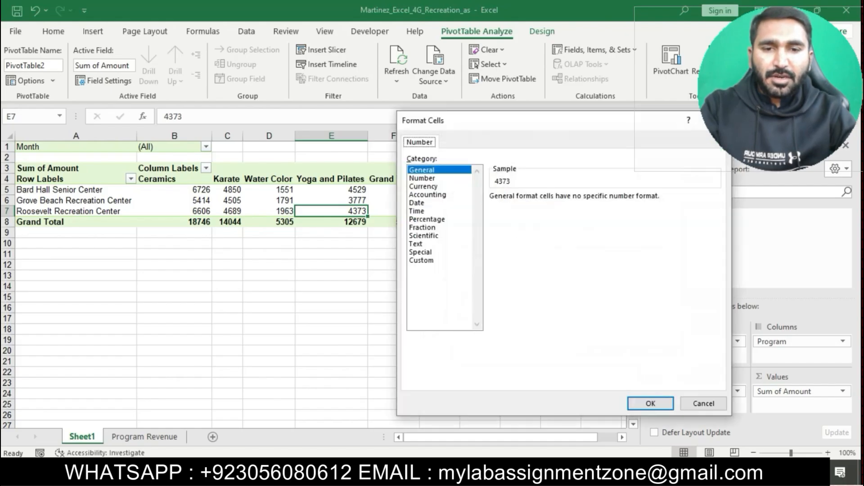
key("alt+Tab")
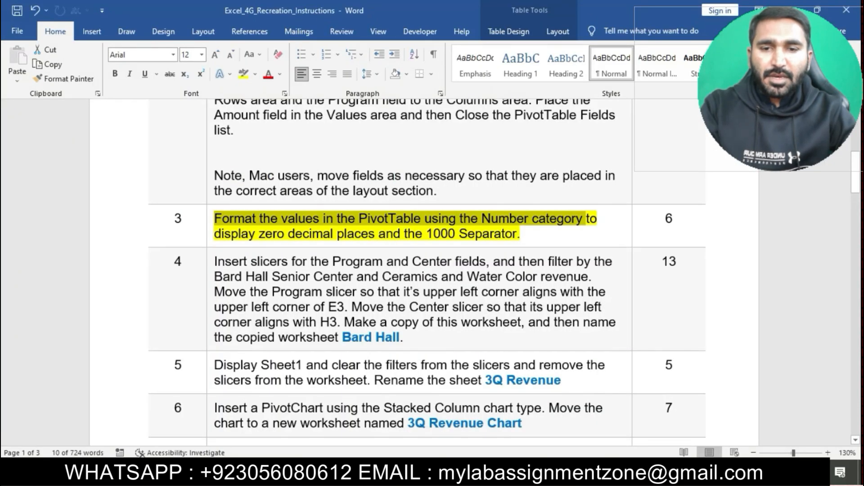
key("alt+Tab")
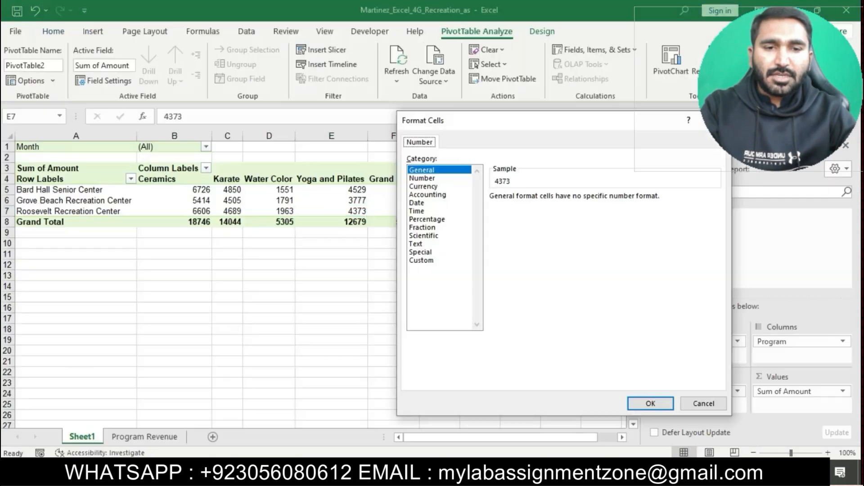
left_click(422, 178)
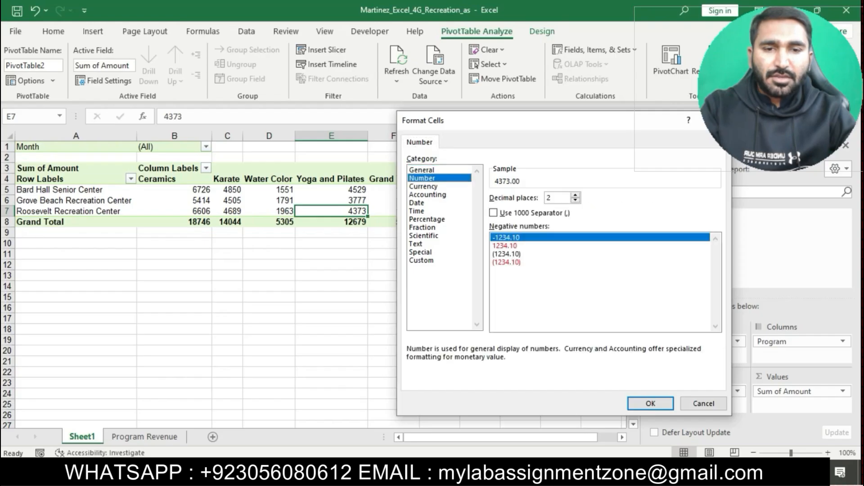
key("alt+Tab")
left_click(576, 219)
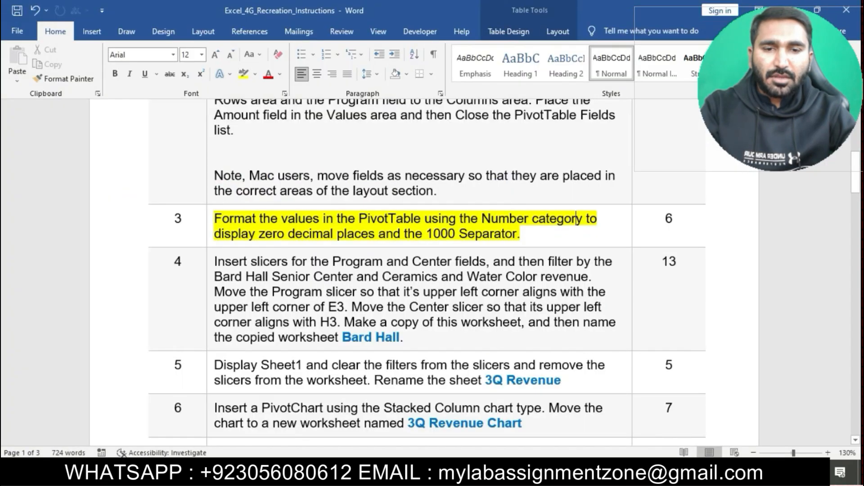
key("alt+Tab")
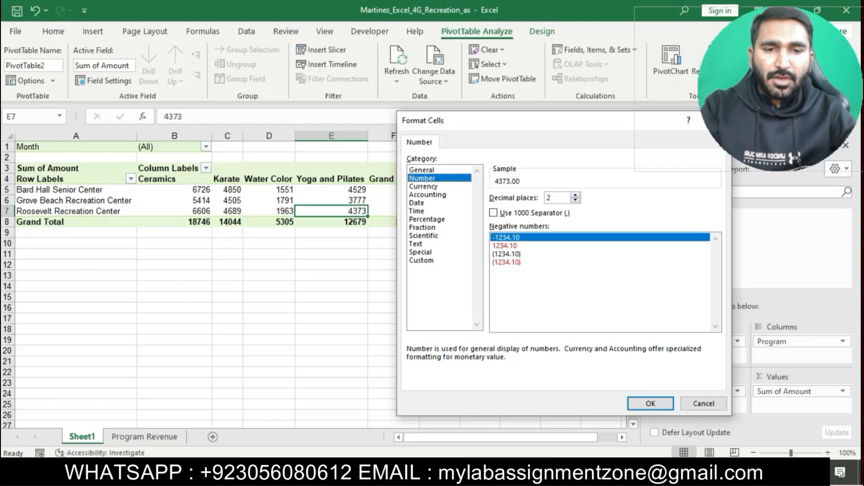
key("Down")
key("Down")
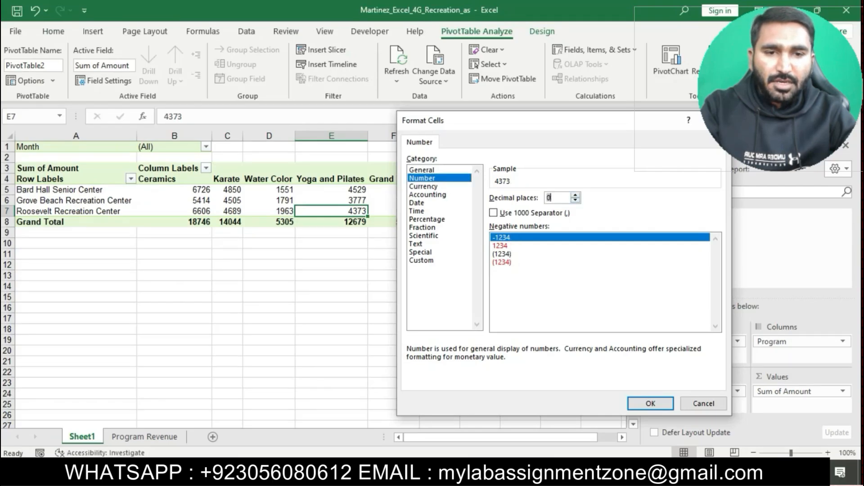
key("alt+Tab")
key("alt+Tab")
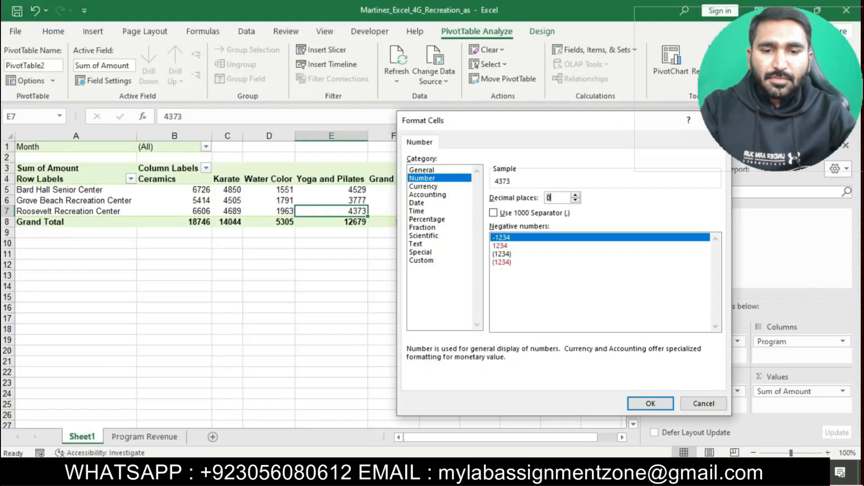
left_click(494, 213)
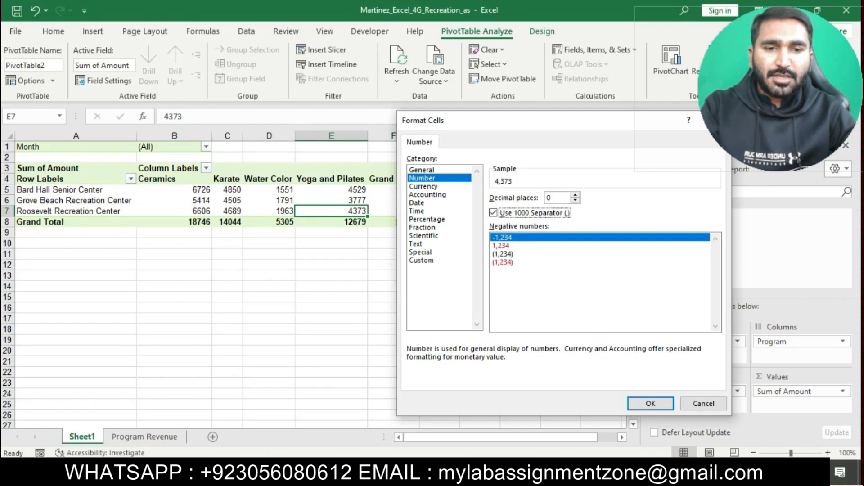
left_click(650, 403)
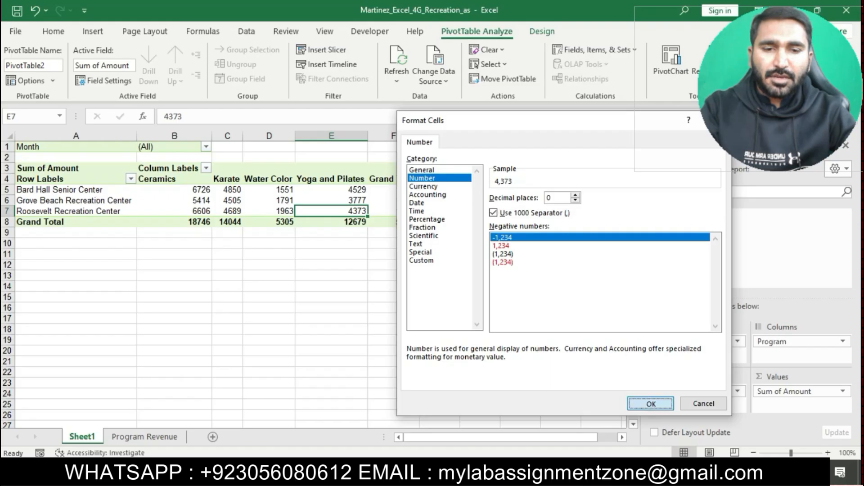
left_click(601, 351)
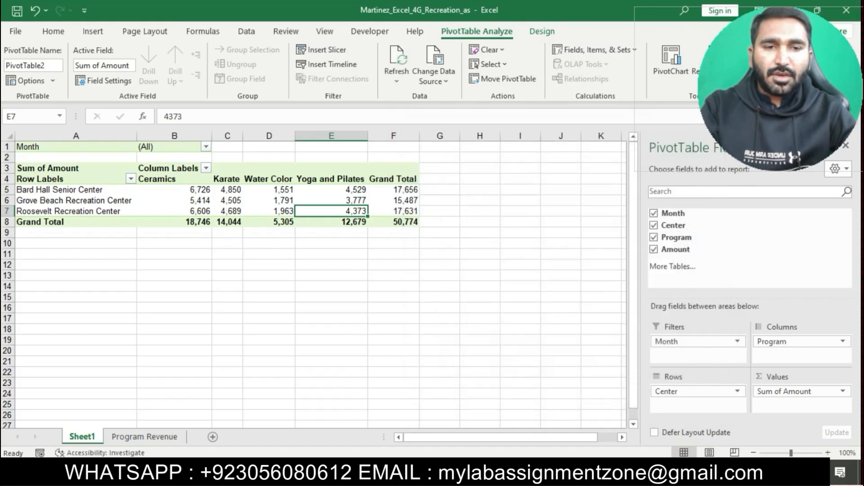
left_click(521, 351)
left_click(331, 212)
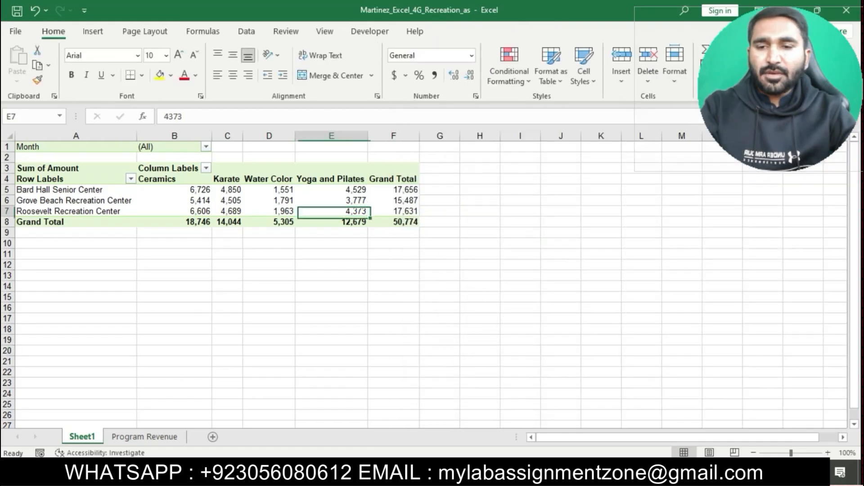
Step: Remove the highlight from the step 3 instructions and highlight the step 4 instructions in yellow
key("alt+Tab")
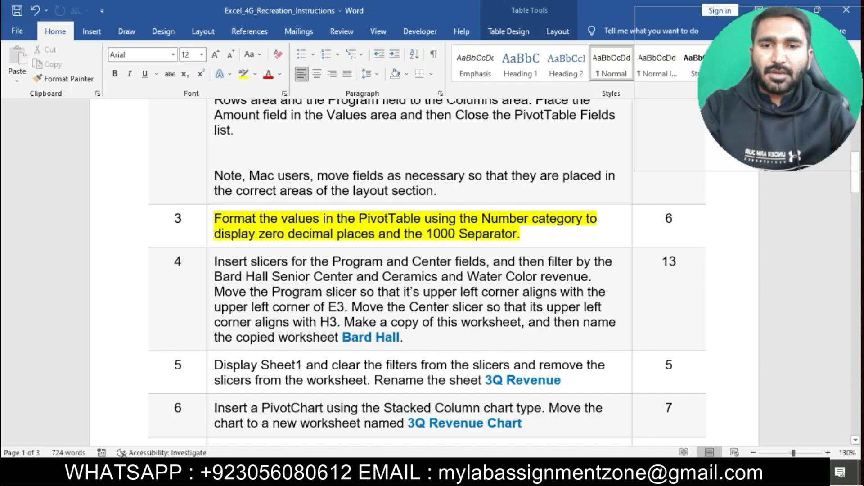
left_click(211, 221)
left_click(260, 201)
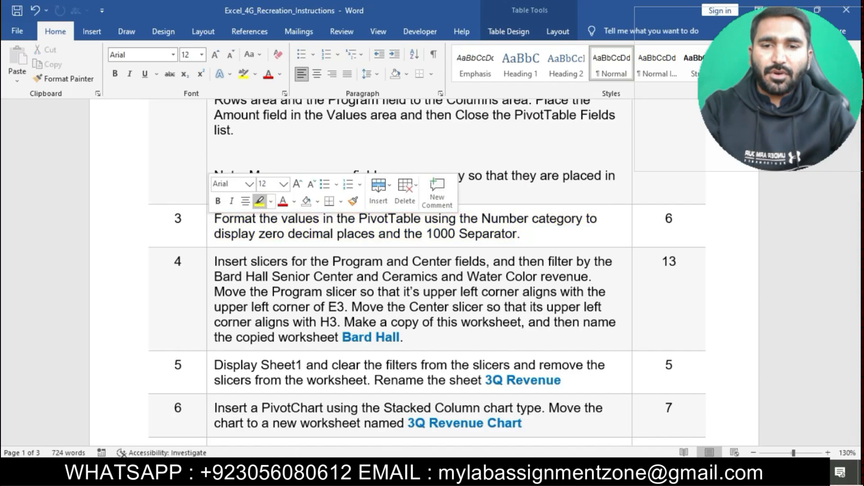
left_click(304, 292)
scroll(304, 292, "down", 2)
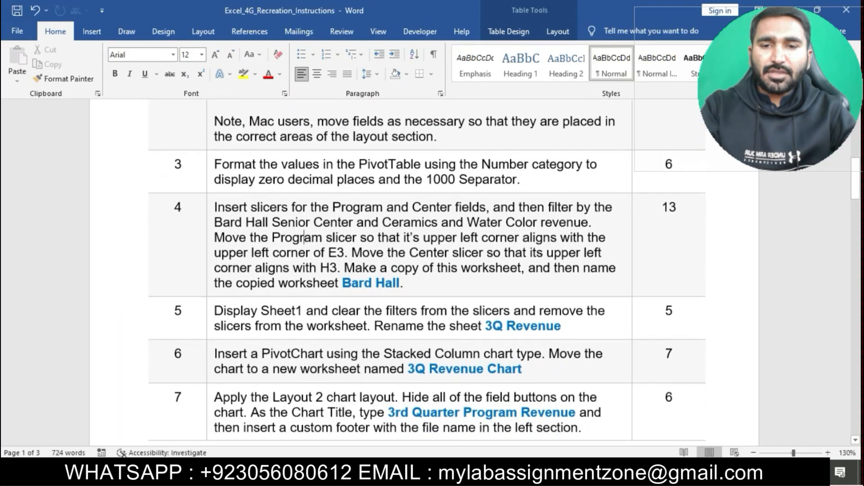
triple_click(304, 237)
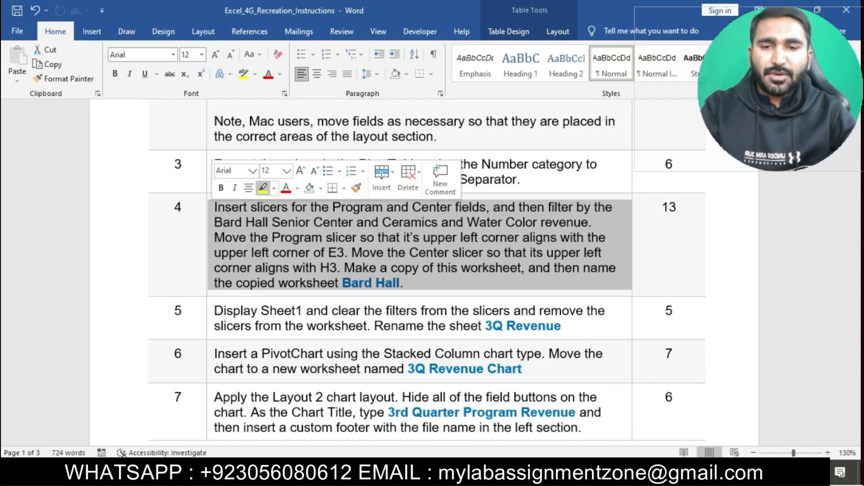
left_click(262, 188)
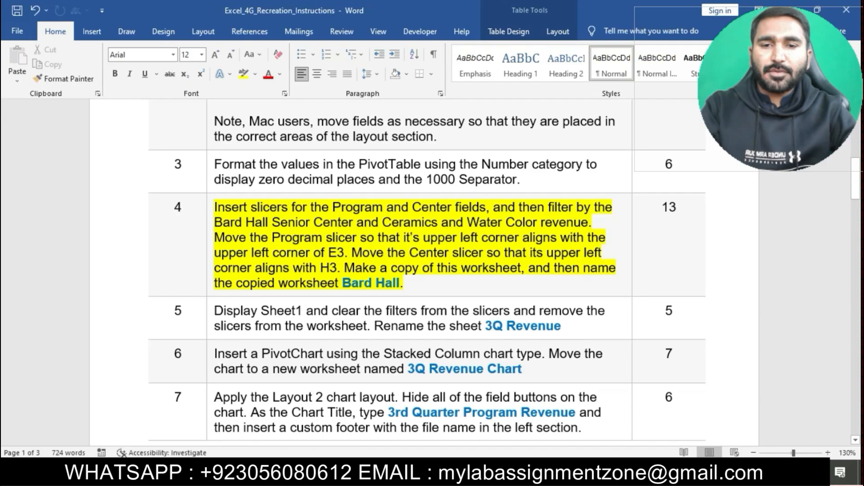
Step: Insert a slicer for the Program field, then undo the insertion
left_click_drag(215, 208, 486, 208)
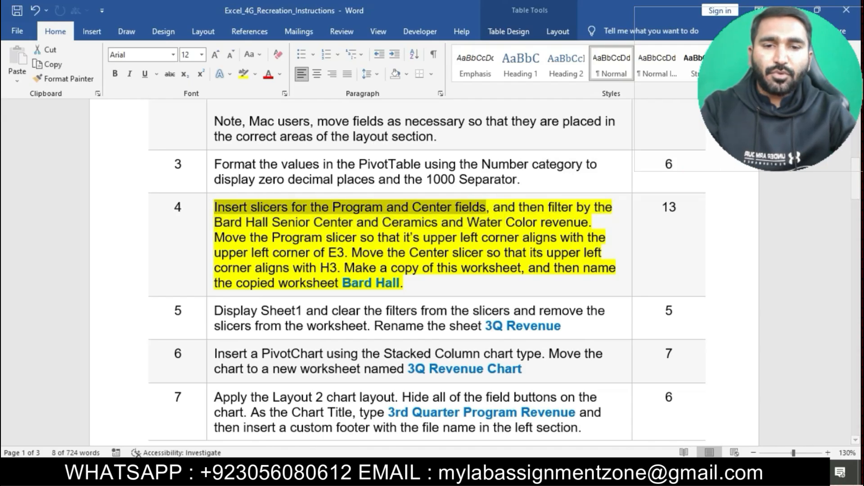
key("alt+Tab")
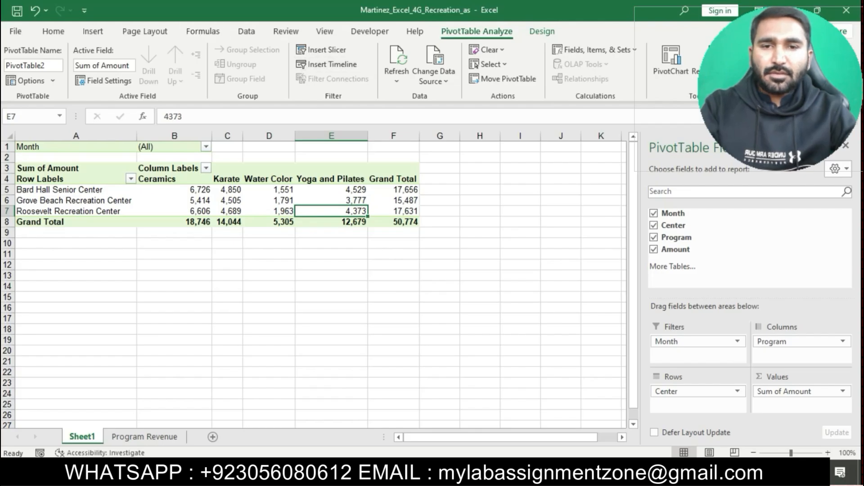
left_click(93, 31)
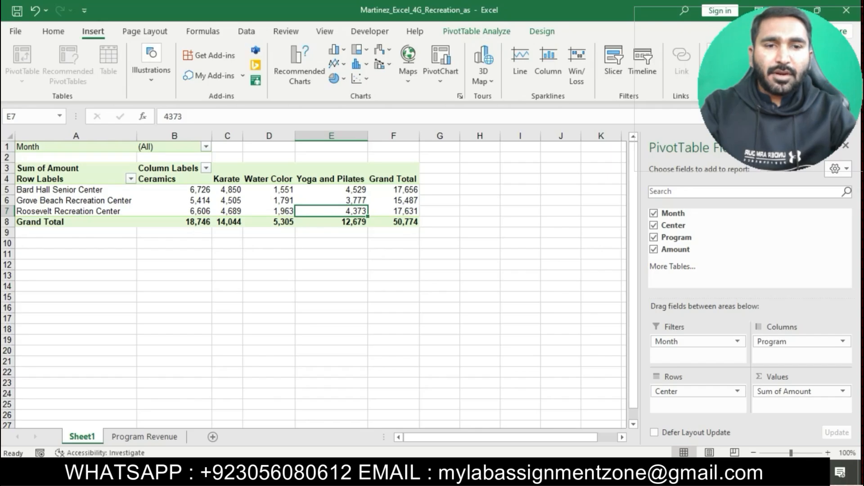
left_click(613, 63)
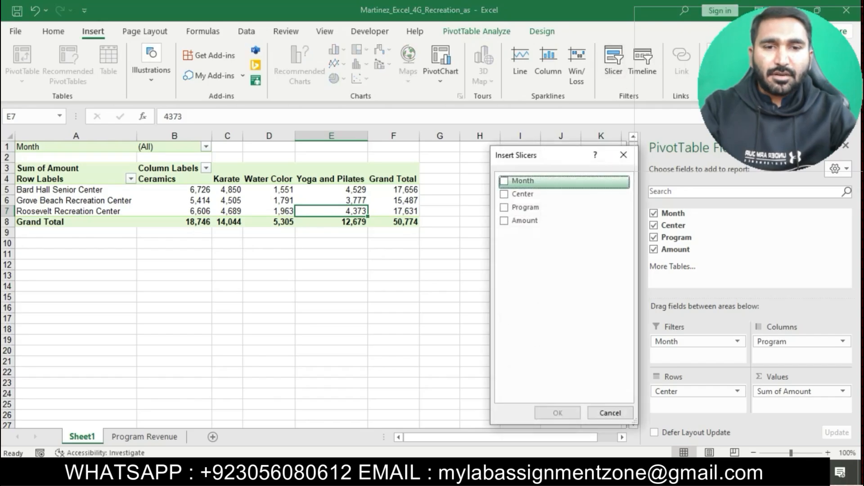
left_click(505, 207)
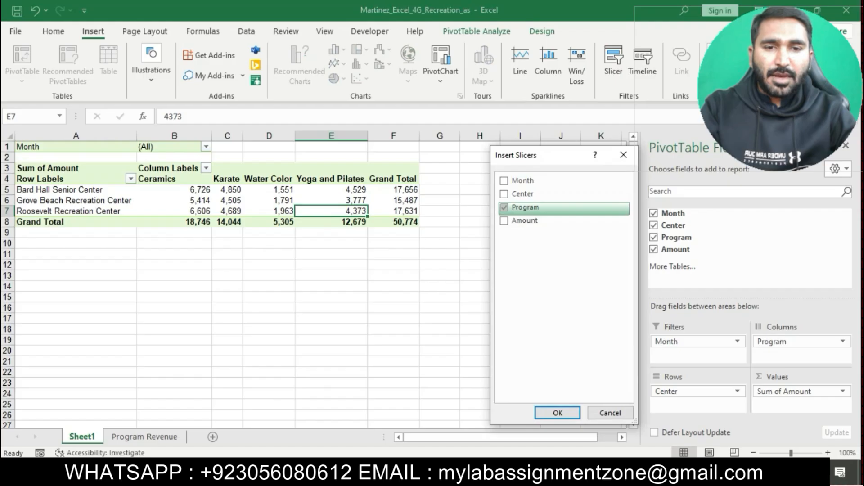
left_click(558, 413)
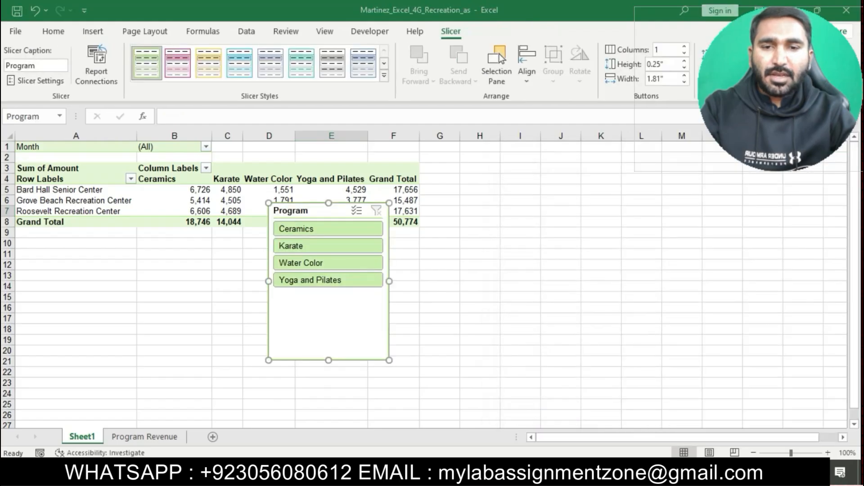
key("alt+Tab")
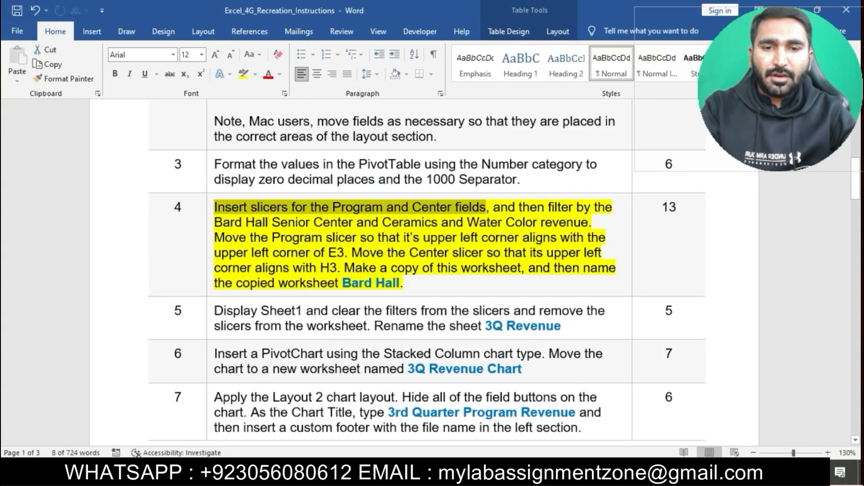
key("alt+Tab")
key("ctrl+z")
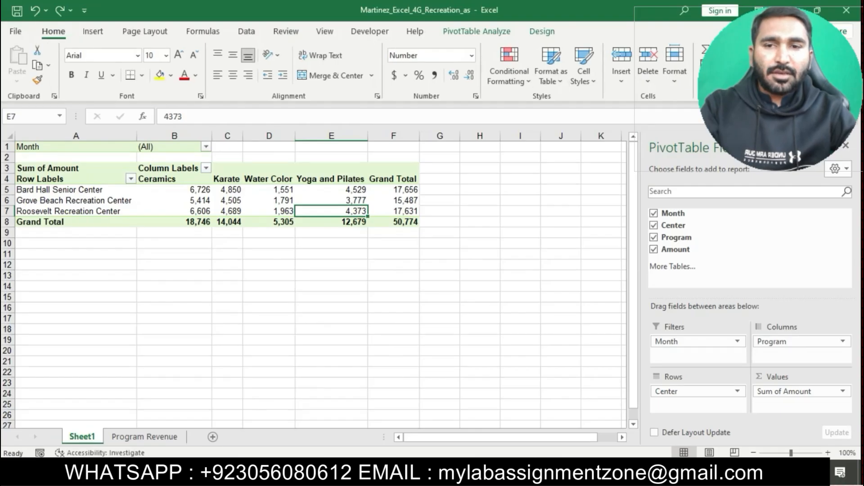
Step: Insert slicers for the Center and Program fields of the PivotTable
left_click(93, 31)
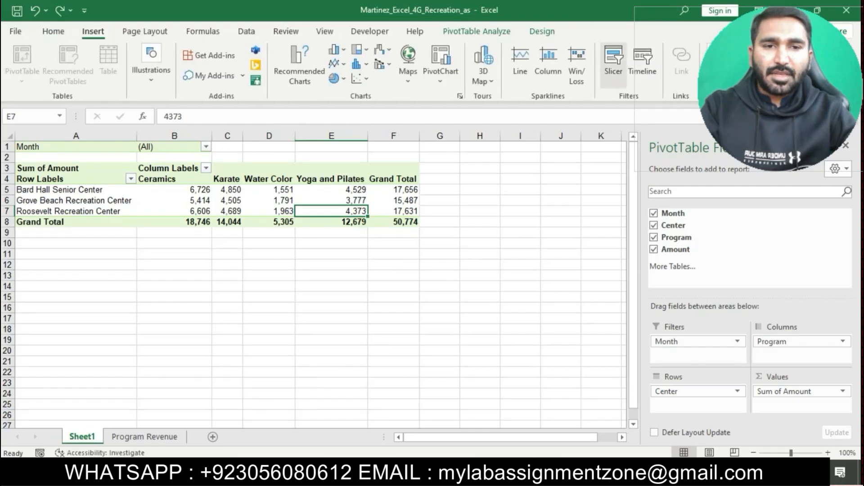
left_click(612, 63)
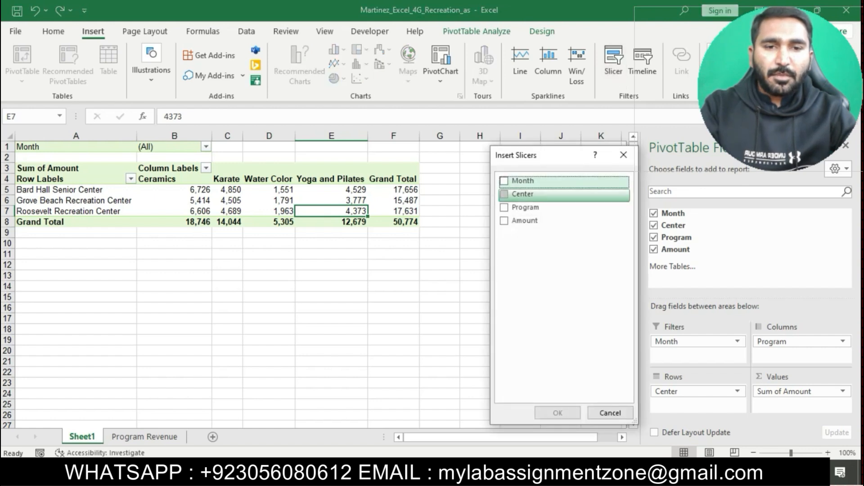
left_click(504, 194)
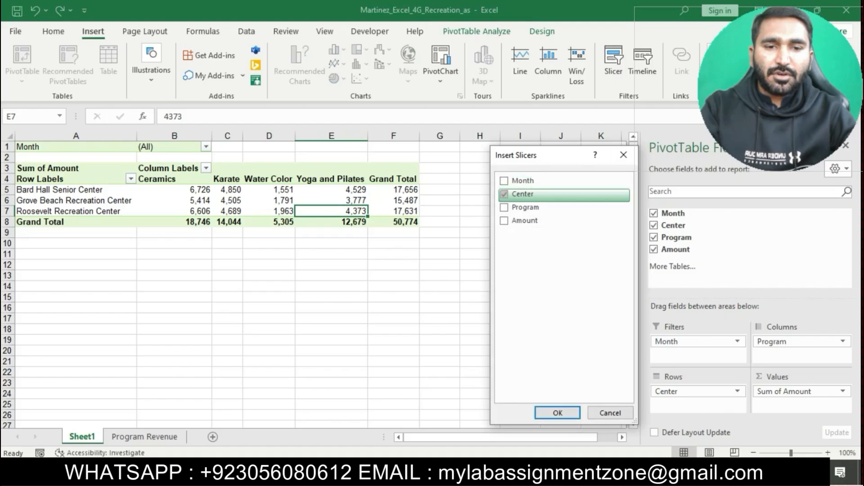
left_click(504, 207)
left_click(557, 413)
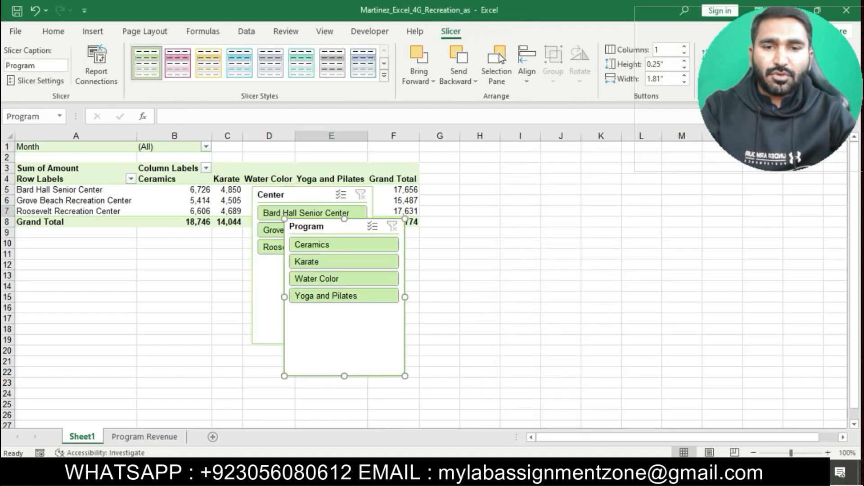
key("alt+Tab")
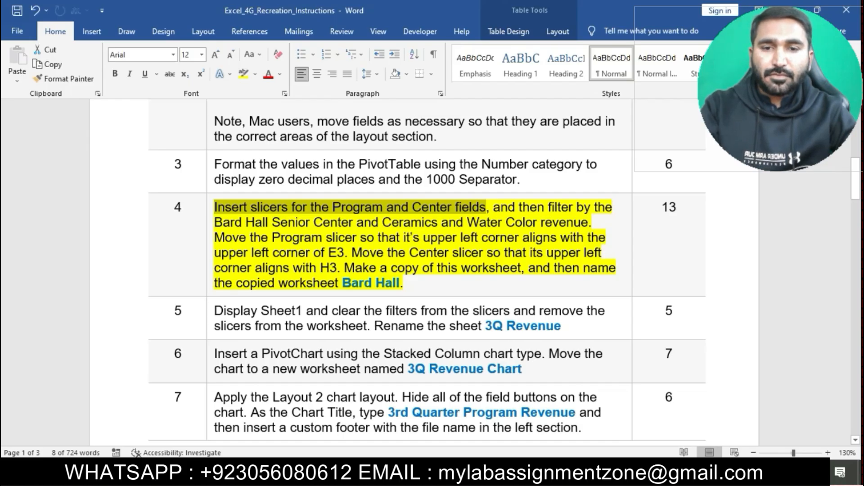
Step: Reposition the Program and Center slicers so they no longer overlap each other or the PivotTable
left_click_drag(494, 207, 589, 222)
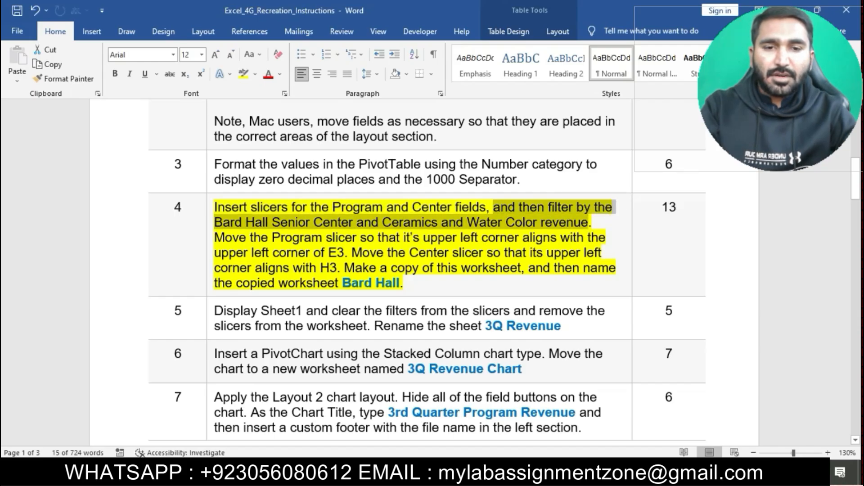
key("alt+Tab")
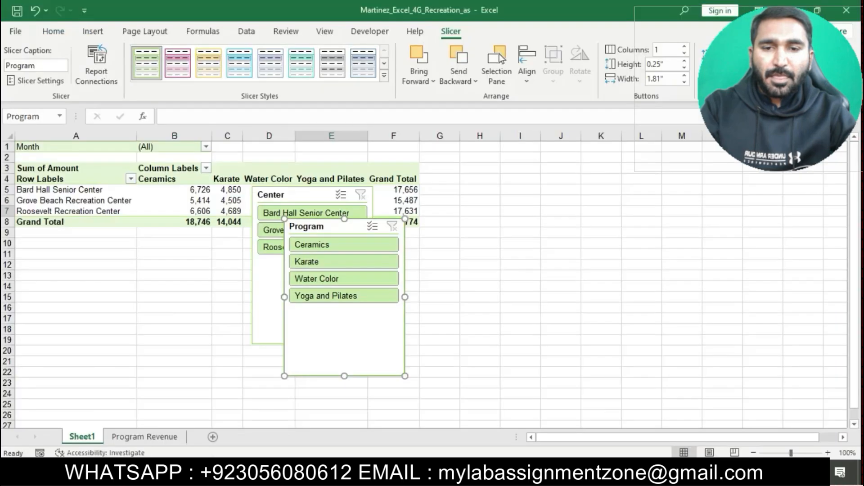
left_click_drag(328, 226, 514, 251)
left_click_drag(302, 194, 220, 250)
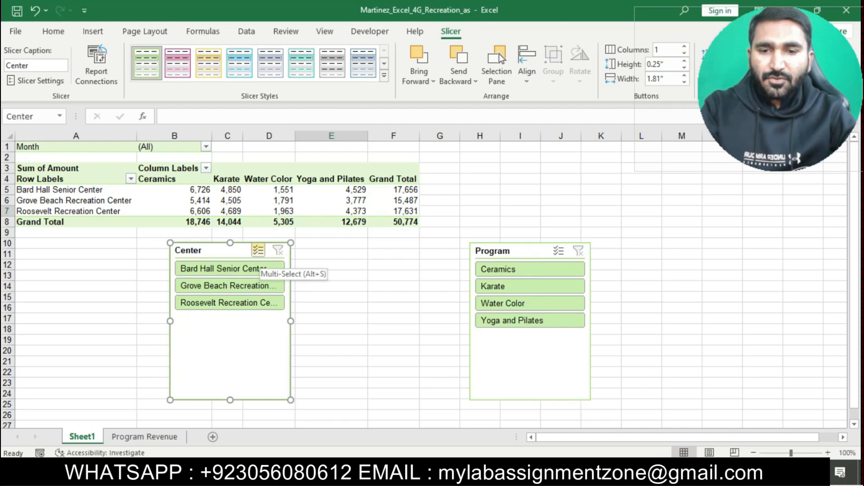
Step: Filter the PivotTable with the slicers to Bard Hall Senior Center and Water Color
left_click(227, 269)
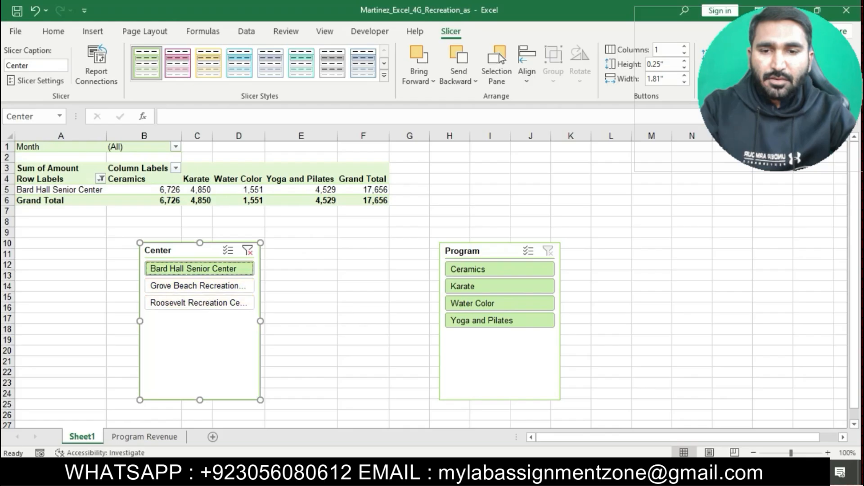
key("alt+Tab")
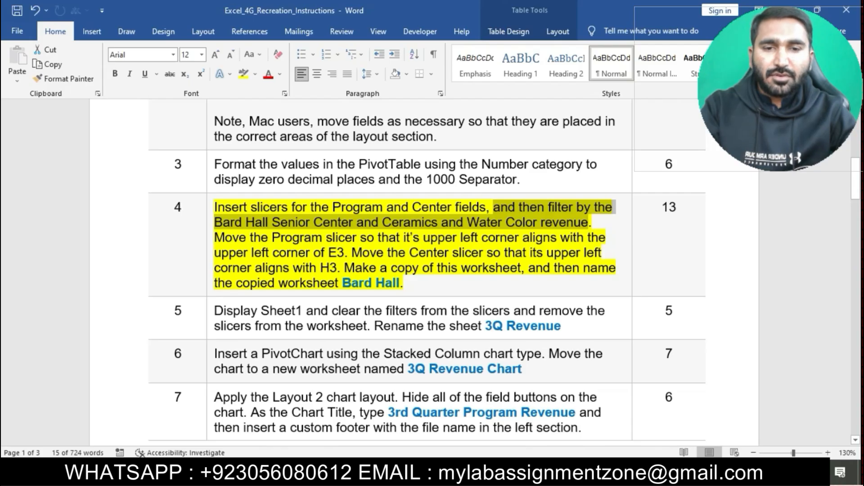
key("alt+Tab")
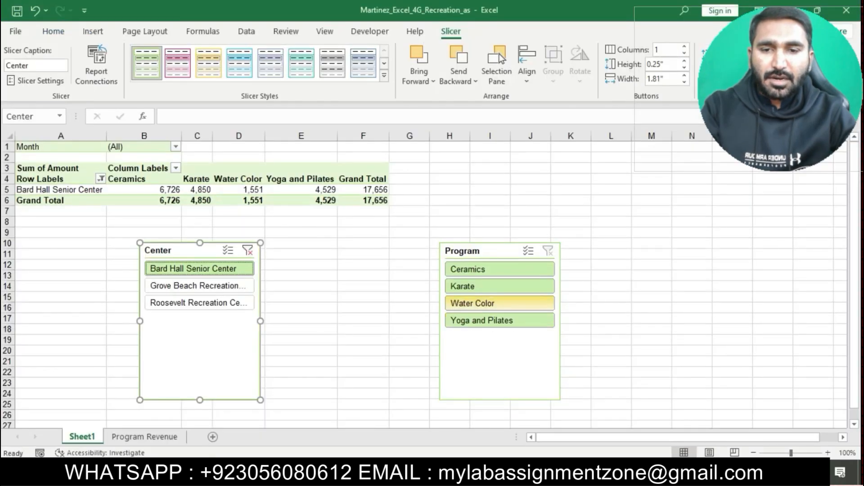
left_click(500, 304)
Step: Move the Program slicer so its upper left corner aligns with the upper left corner of cell E3
key("alt+Tab")
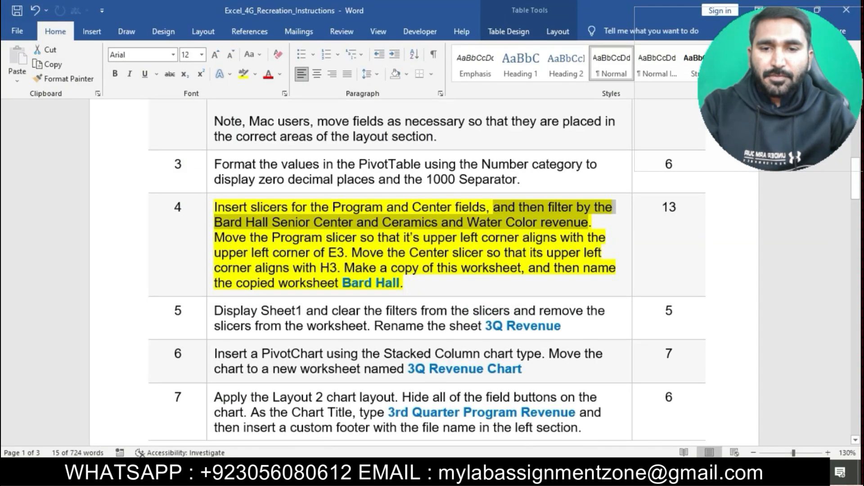
left_click(287, 253)
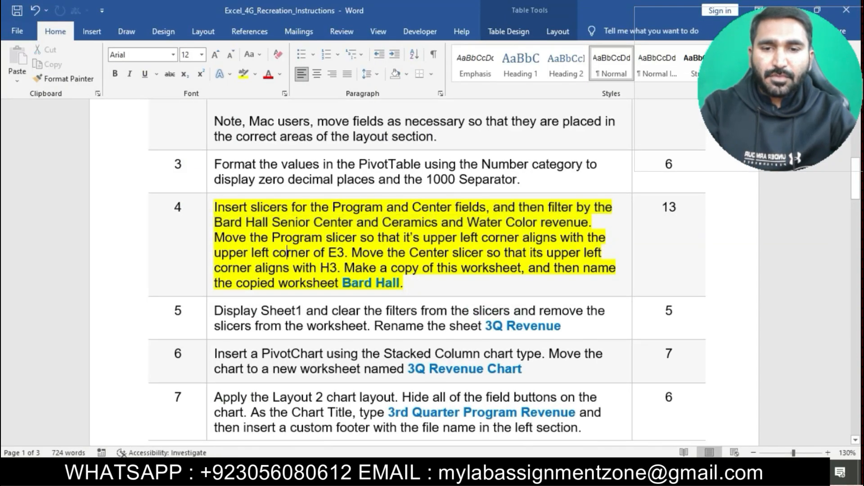
left_click_drag(215, 238, 345, 253)
left_click(482, 237)
left_click_drag(215, 238, 345, 253)
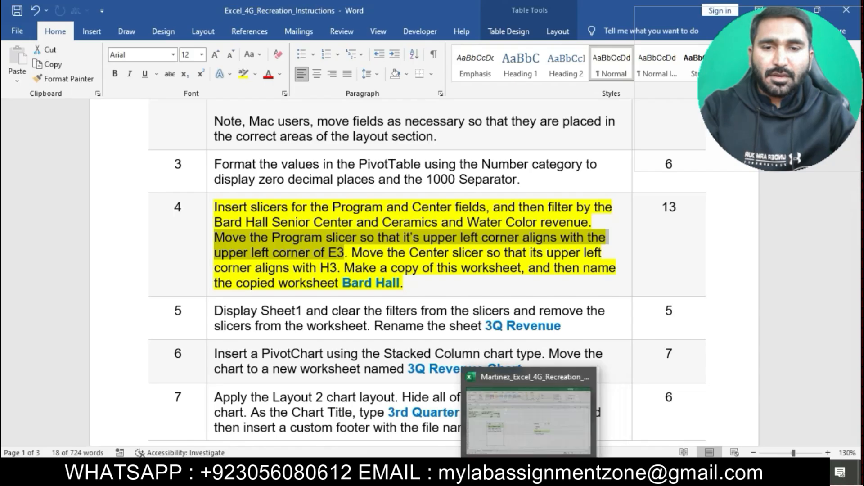
left_click(532, 472)
left_click_drag(495, 250, 320, 172)
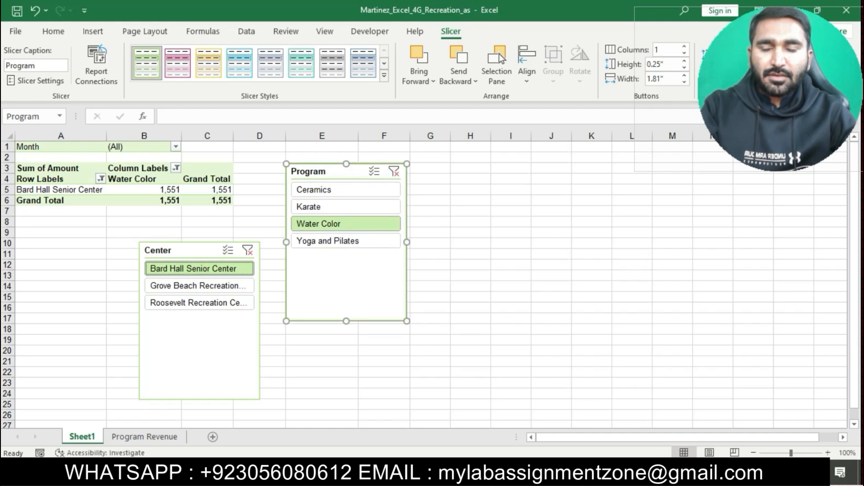
Step: Move the Center slicer so its upper left corner aligns with cell H3
key("alt+Tab")
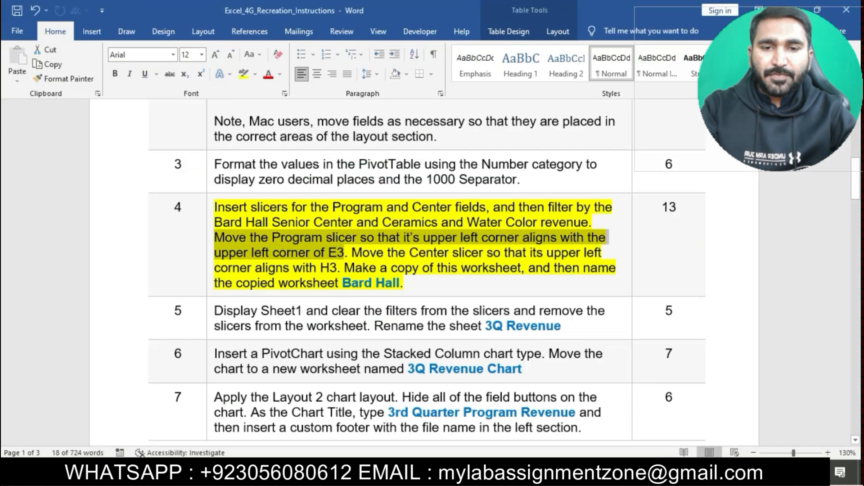
left_click_drag(352, 252, 501, 253)
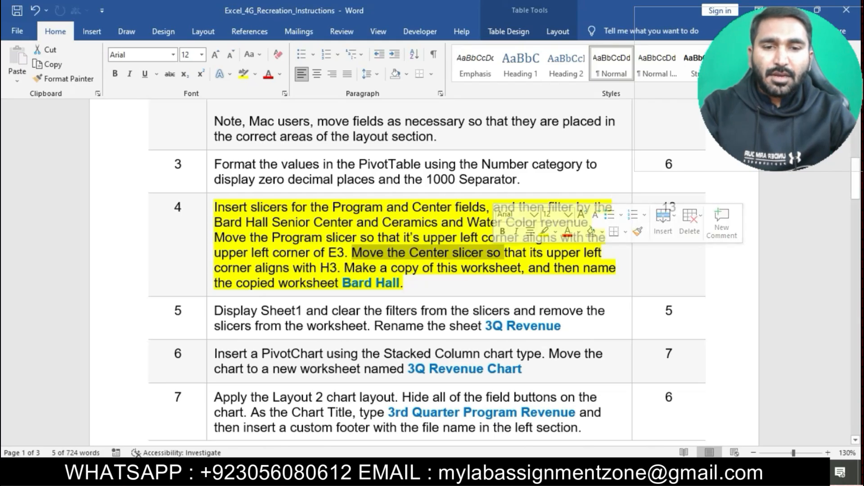
left_click(530, 253)
left_click_drag(214, 268, 341, 268)
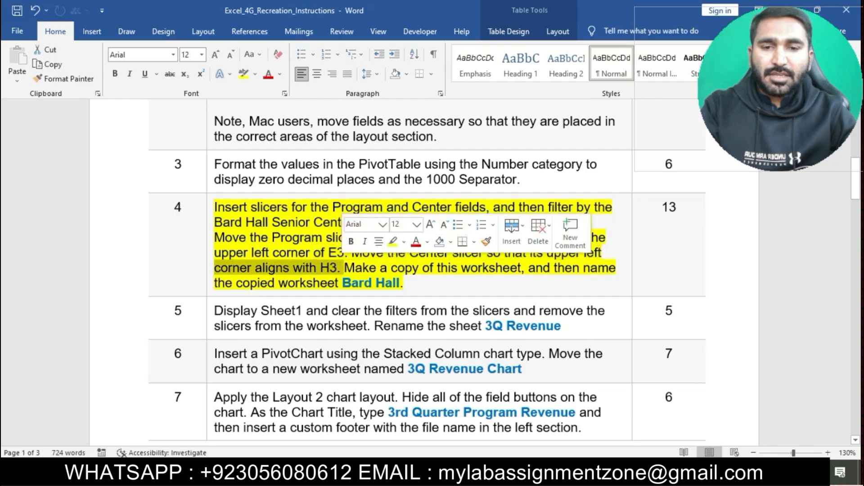
key("alt+Tab")
left_click_drag(157, 250, 469, 171)
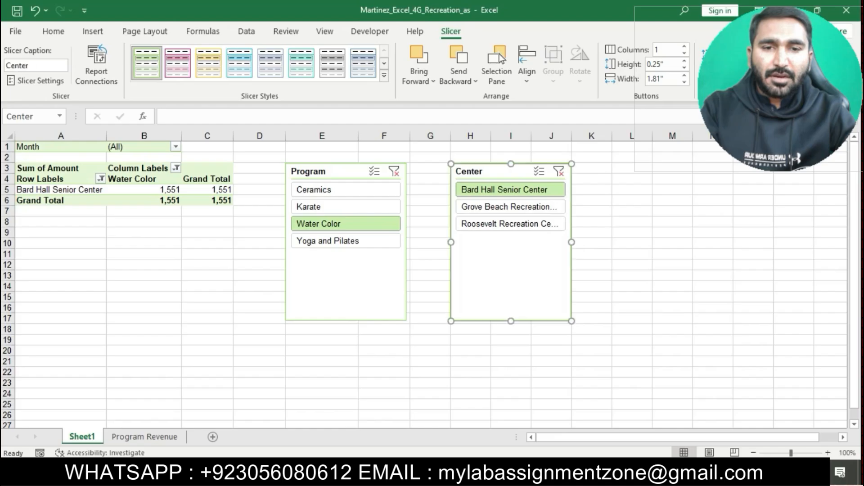
Step: Make a copy of Sheet1 in the same workbook using Move or Copy with Create a copy
key("alt+Tab")
left_click_drag(355, 268, 520, 268)
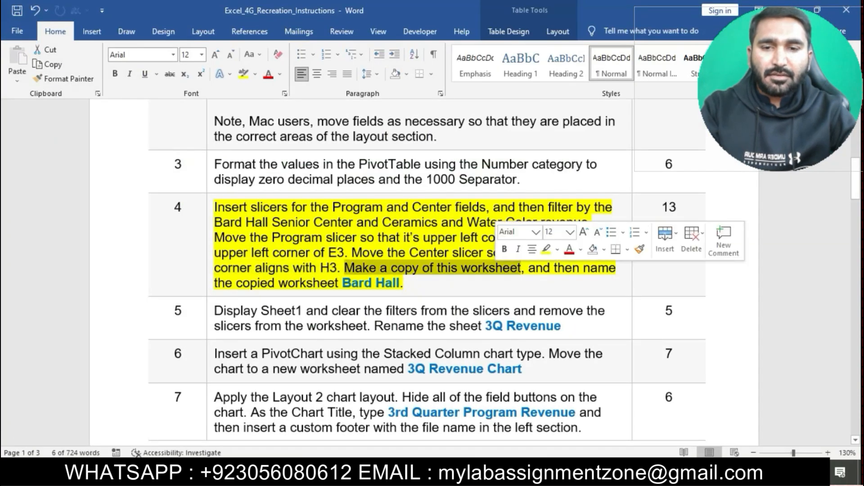
key("alt+Tab")
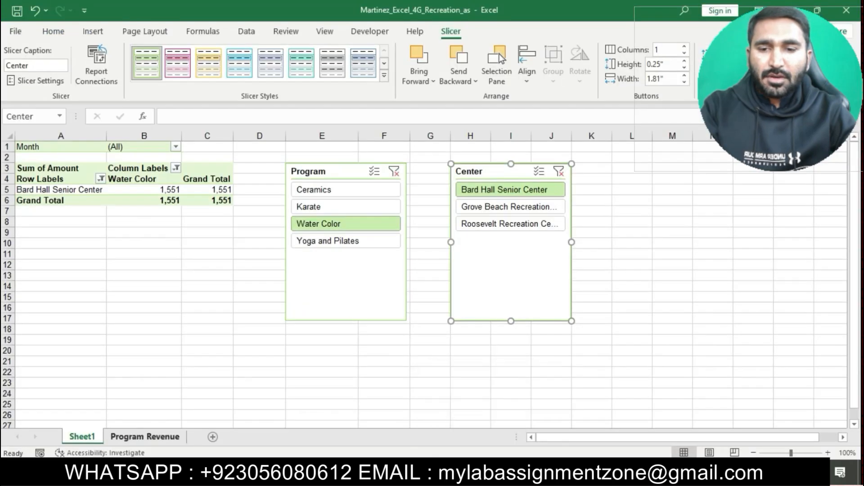
key("alt+Tab")
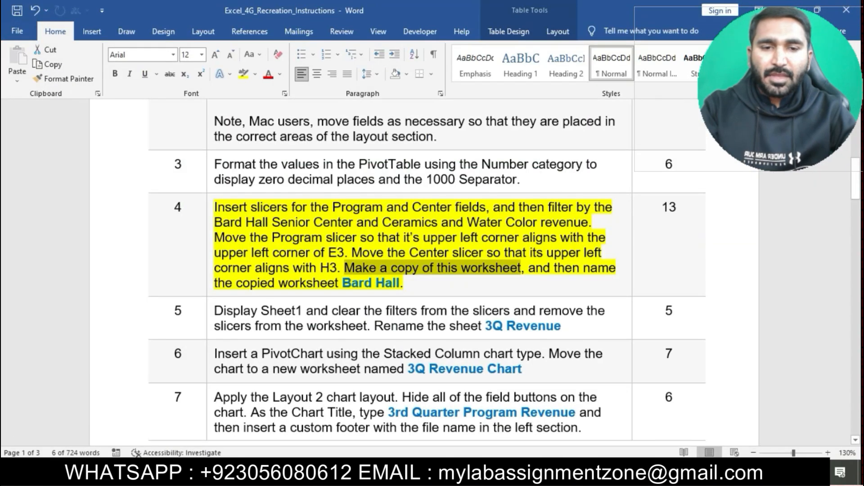
scroll(428, 279, "up", 3)
scroll(427, 270, "down", 1)
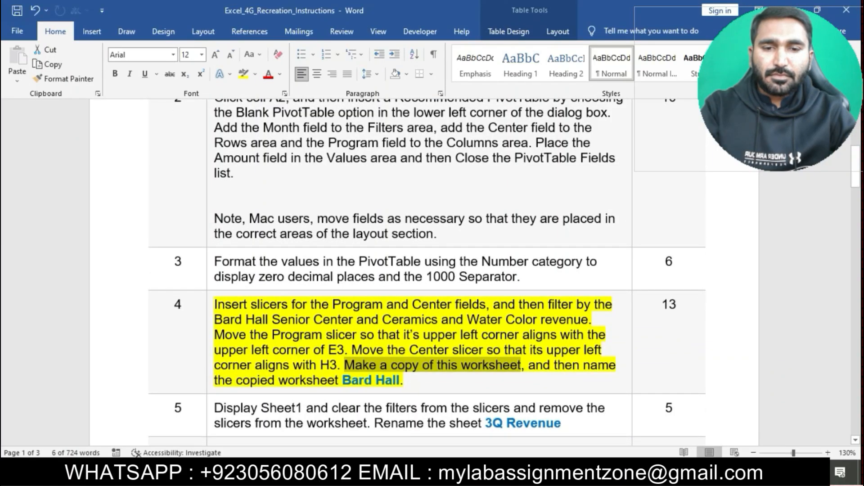
key("alt+Tab")
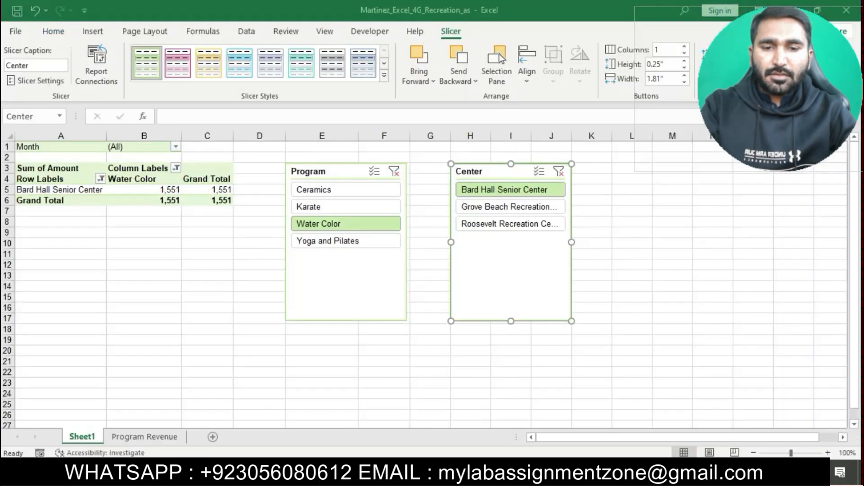
right_click(92, 435)
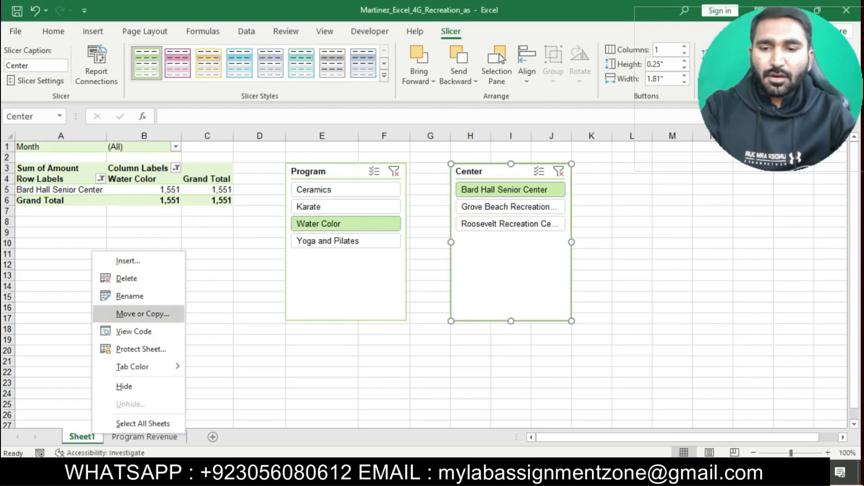
left_click(142, 314)
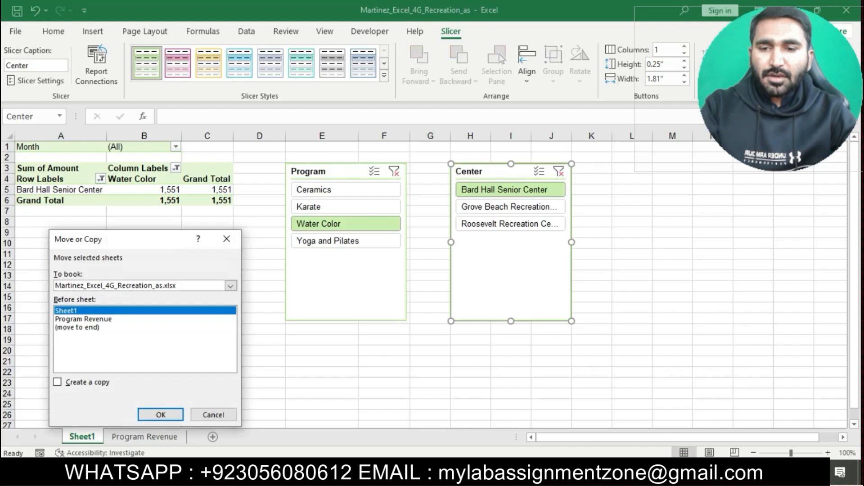
left_click(57, 382)
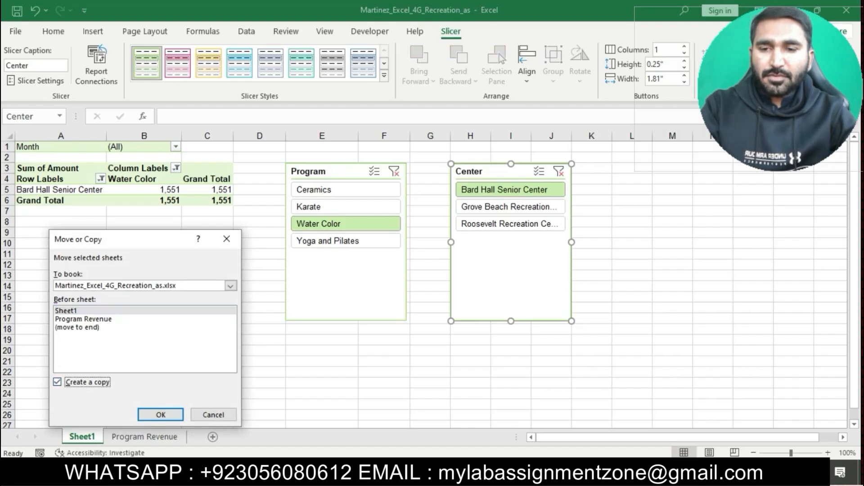
left_click(160, 415)
Step: Rename the copied worksheet Bard Hall
key("alt+Tab")
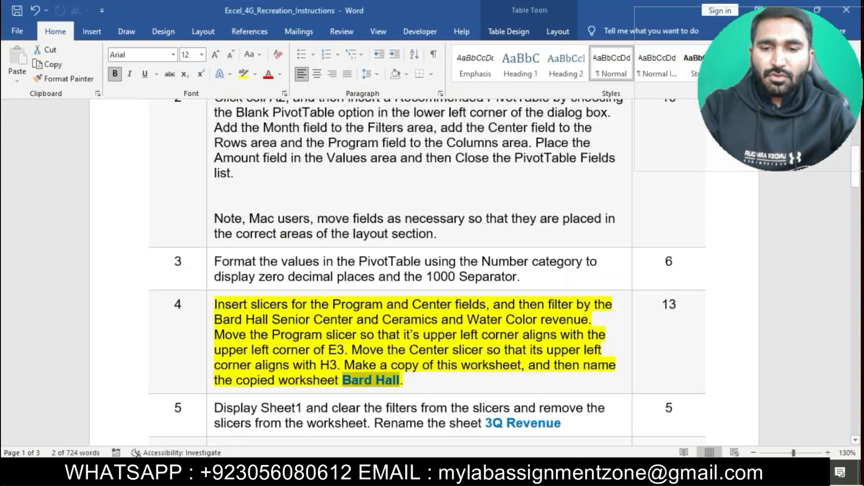
key("alt+Tab")
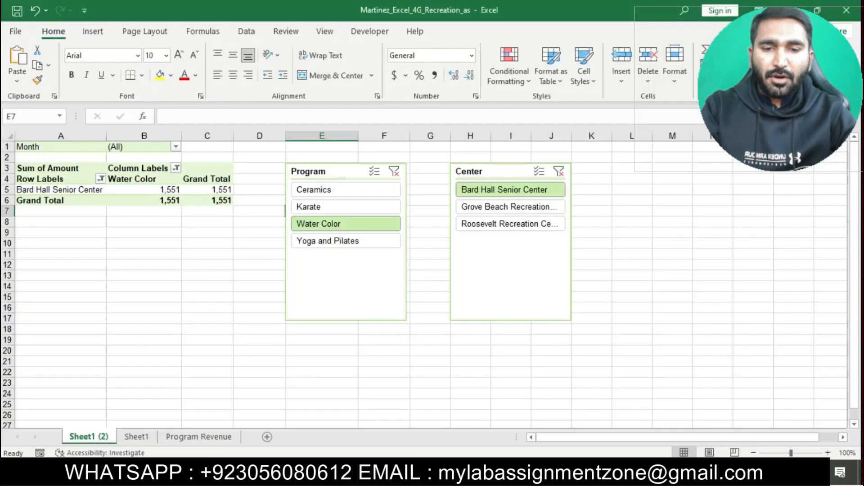
right_click(89, 437)
left_click(134, 294)
type("Bard Hall")
left_click(135, 293)
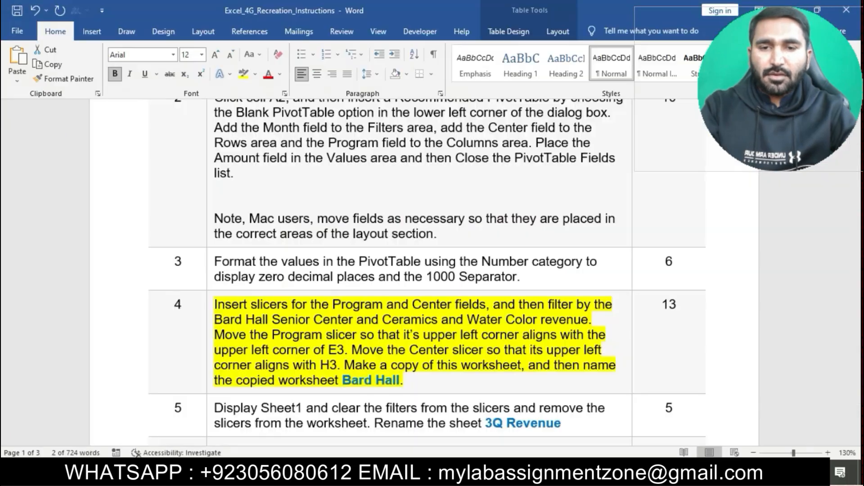
Step: Remove the highlight from the step 4 instructions and highlight the step 5 instructions in yellow
key("alt+Tab")
scroll(430, 306, "down", 1)
left_click(210, 281)
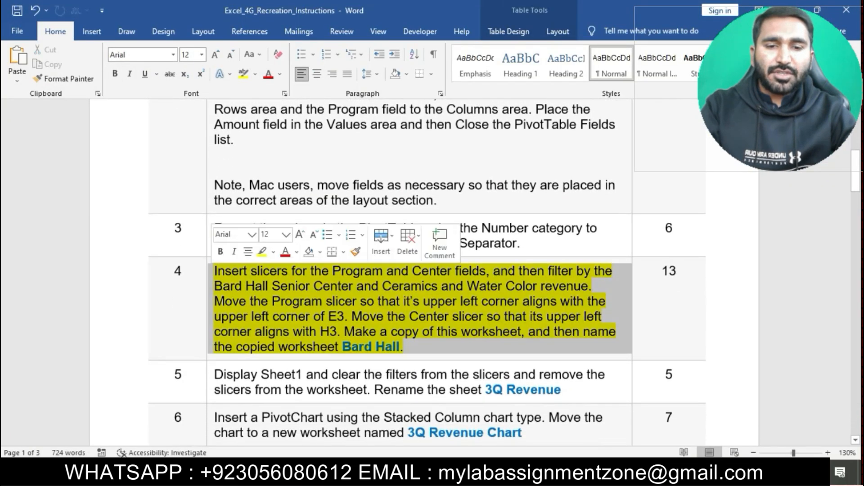
left_click(262, 251)
scroll(430, 270, "down", 3)
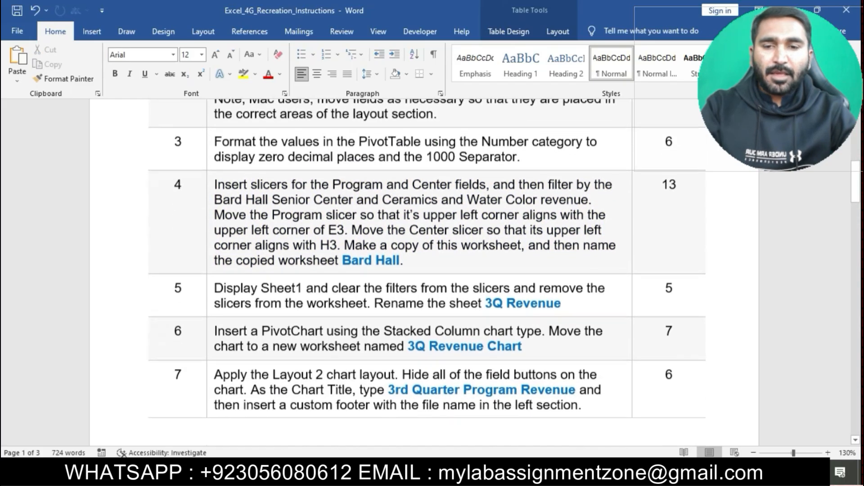
left_click(211, 295)
left_click(261, 265)
left_click(270, 302)
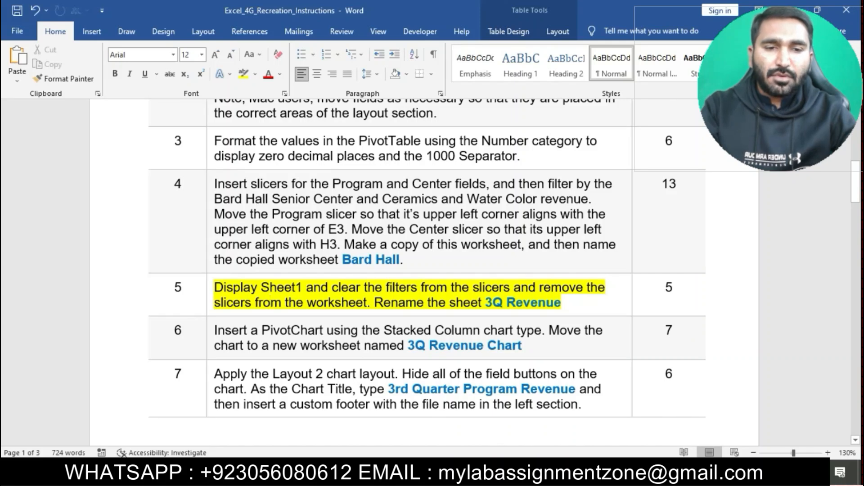
left_click_drag(215, 288, 303, 288)
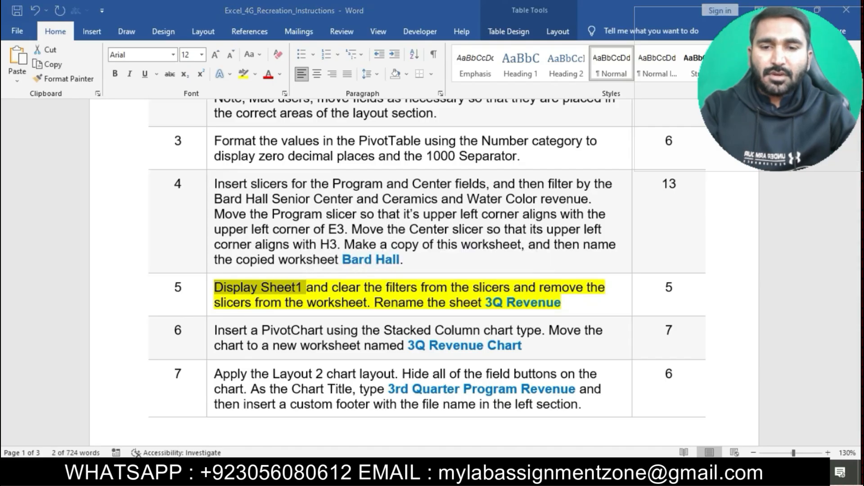
Step: Display Sheet1 and clear the filters from both the Program and Center slicers
key("alt+Tab")
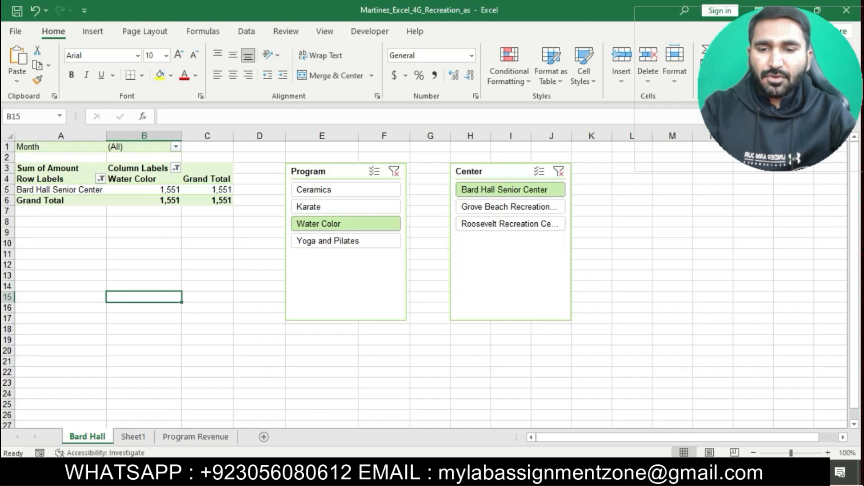
left_click(133, 436)
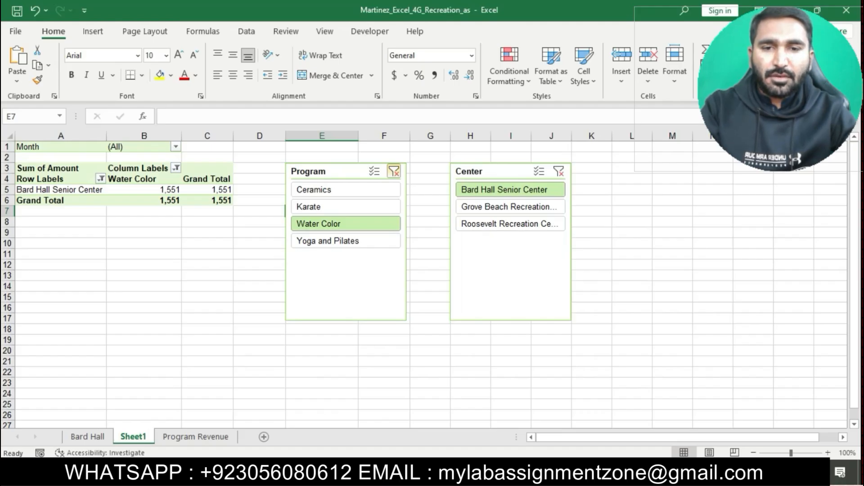
left_click(393, 171)
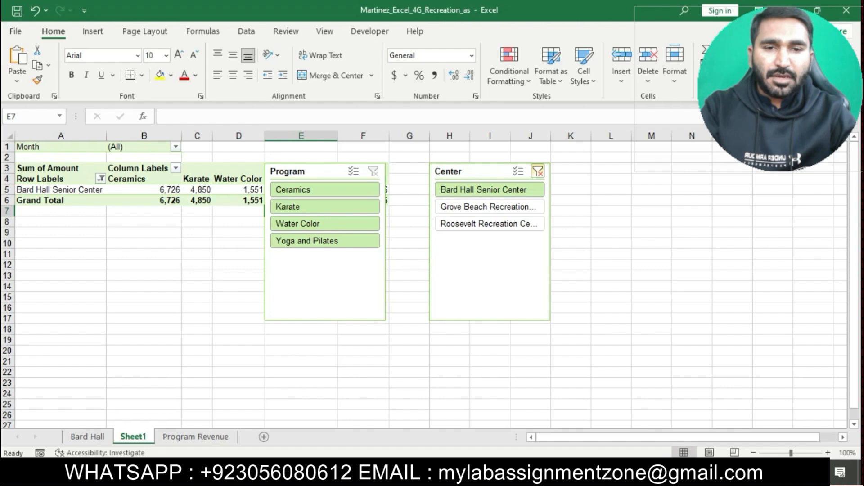
left_click(537, 171)
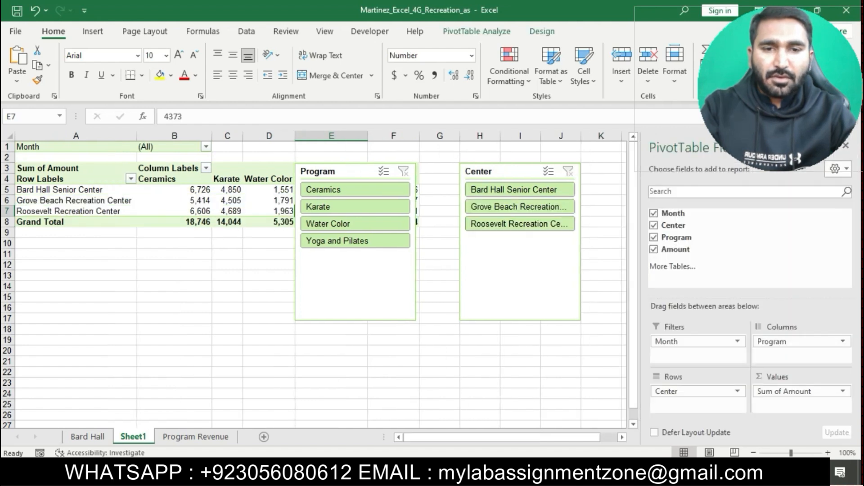
Step: Select the sheet name 3Q Revenue in the step 5 instructions
key("alt+Tab")
left_click(406, 302)
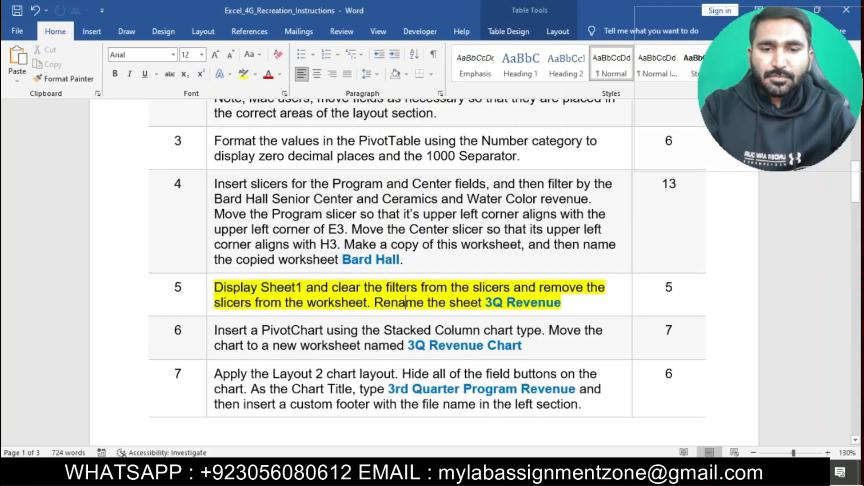
left_click_drag(486, 302, 560, 302)
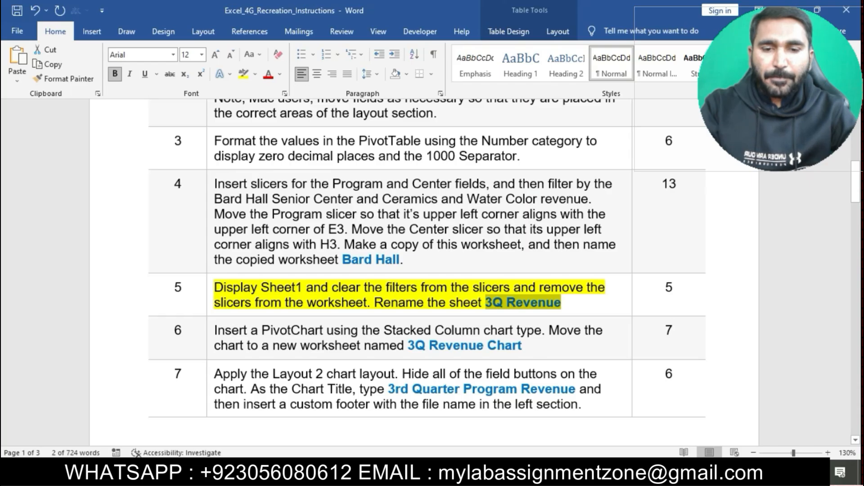
Step: Rename Sheet1 as 3Q Revenue
key("alt+Tab")
right_click(137, 437)
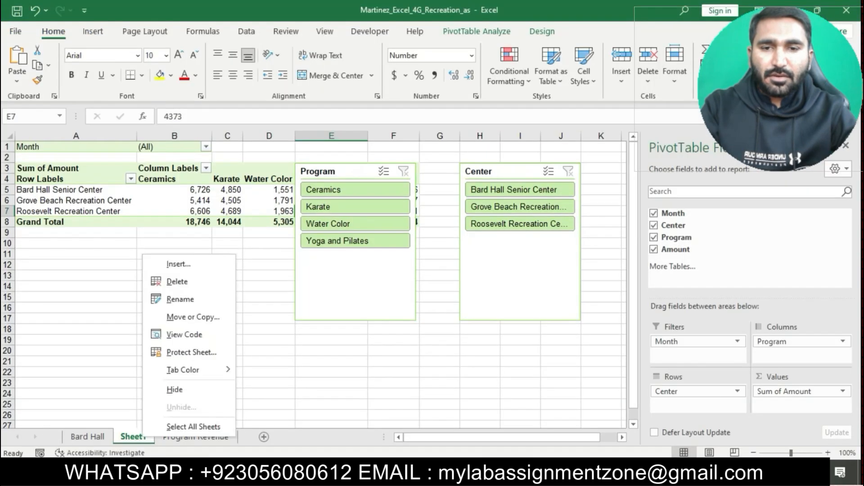
left_click(166, 299)
key("ctrl+v")
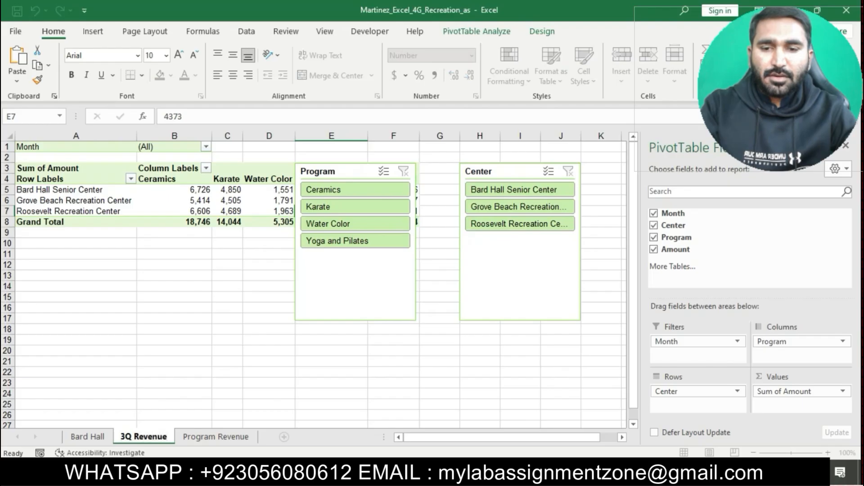
left_click(269, 318)
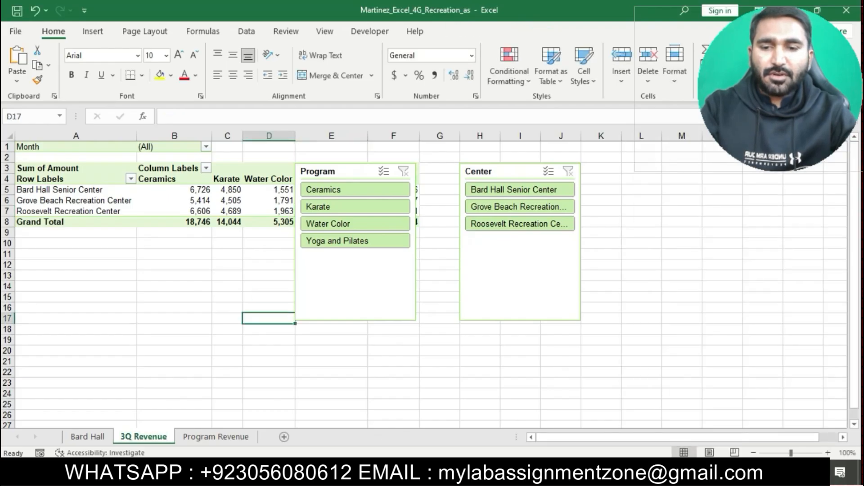
Step: Remove the highlight from the step 5 instructions and highlight the step 6 instructions in yellow
key("alt+Tab")
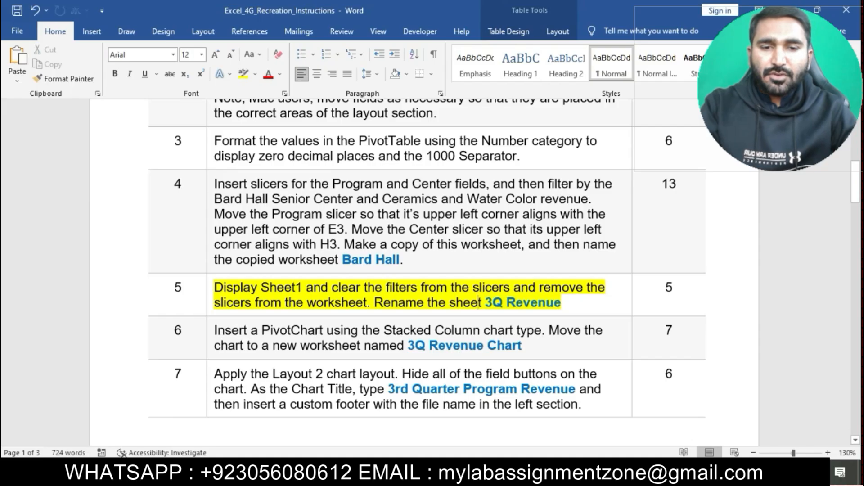
left_click(210, 291)
left_click(260, 261)
left_click(300, 345)
scroll(301, 346, "down", 2)
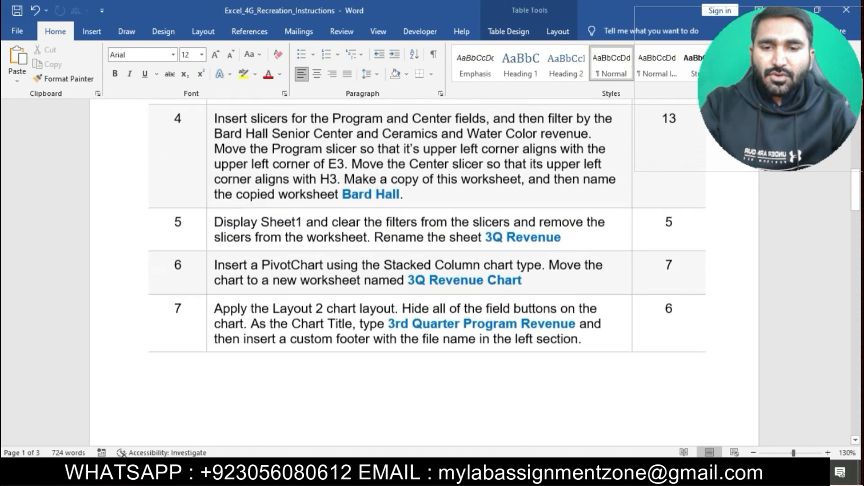
left_click(210, 270)
left_click(265, 245)
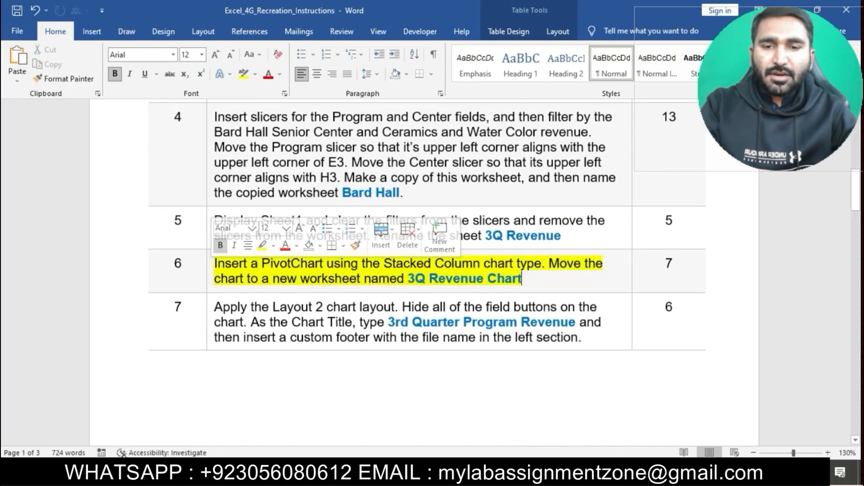
left_click(279, 278)
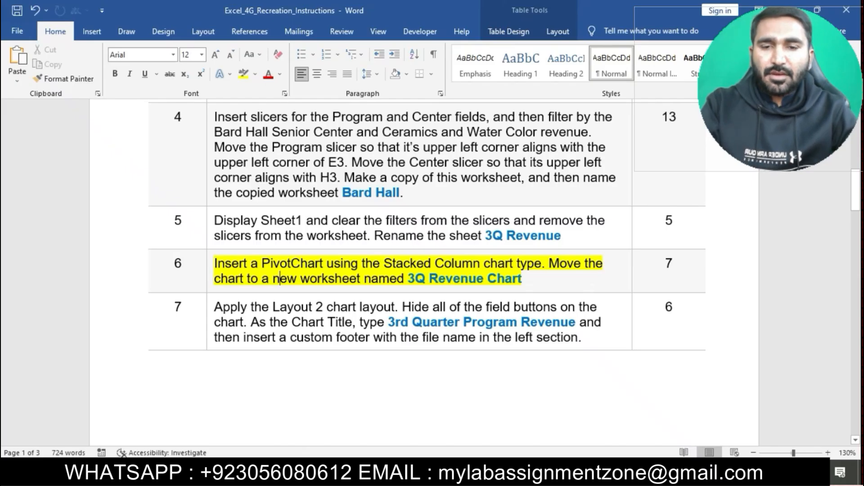
Step: Insert a PivotChart from the PivotTable using the Stacked Column chart type
left_click_drag(214, 263, 542, 263)
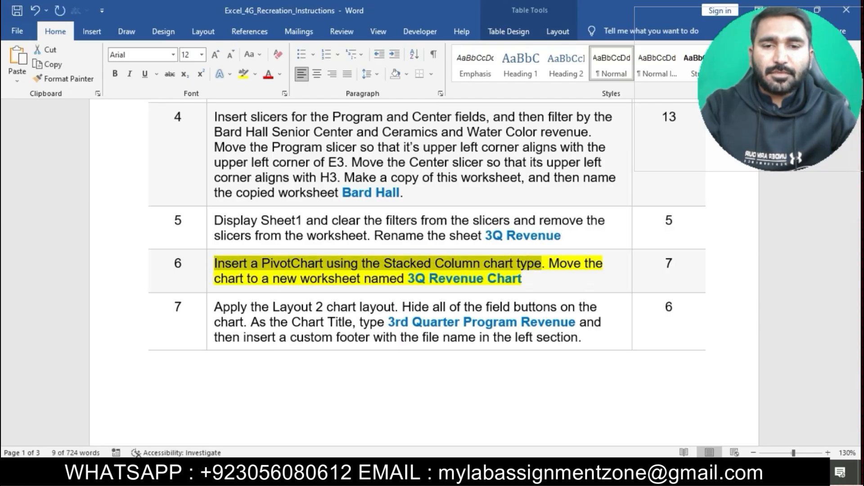
key("alt+Tab")
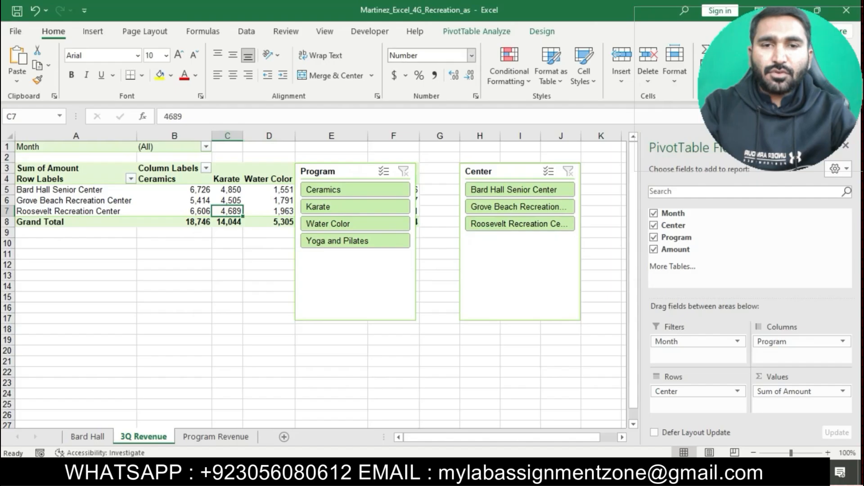
left_click(541, 31)
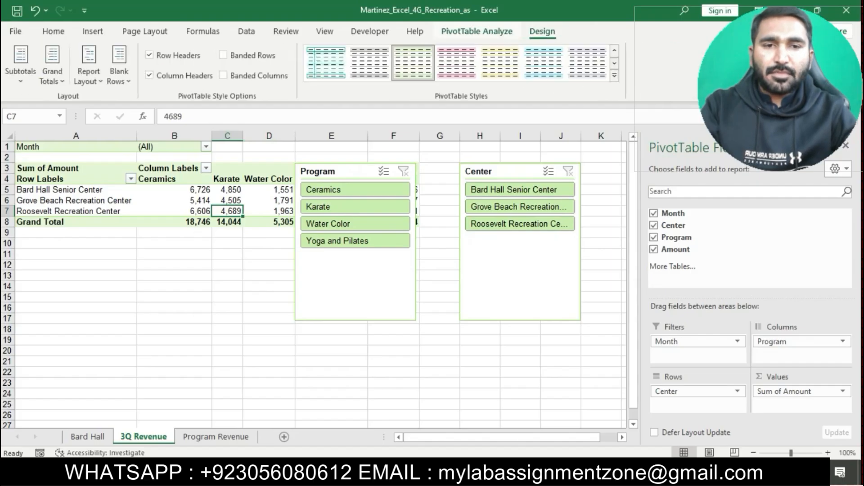
left_click(476, 31)
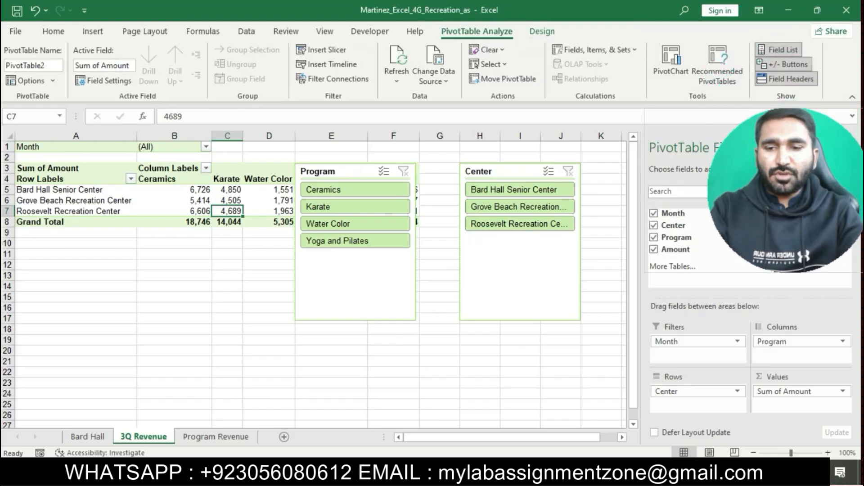
left_click(670, 63)
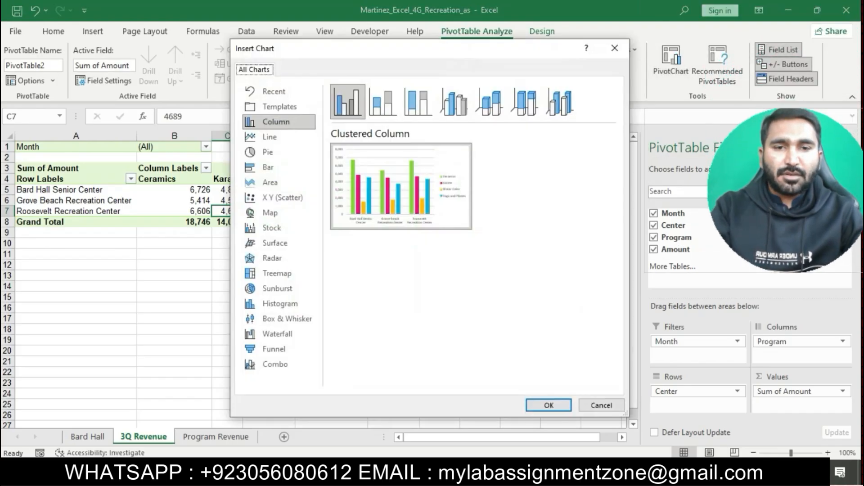
left_click(383, 101)
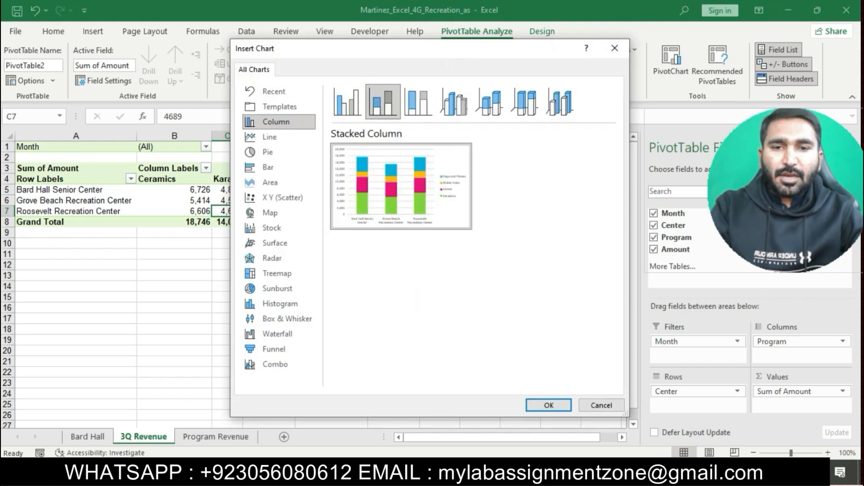
key("Return")
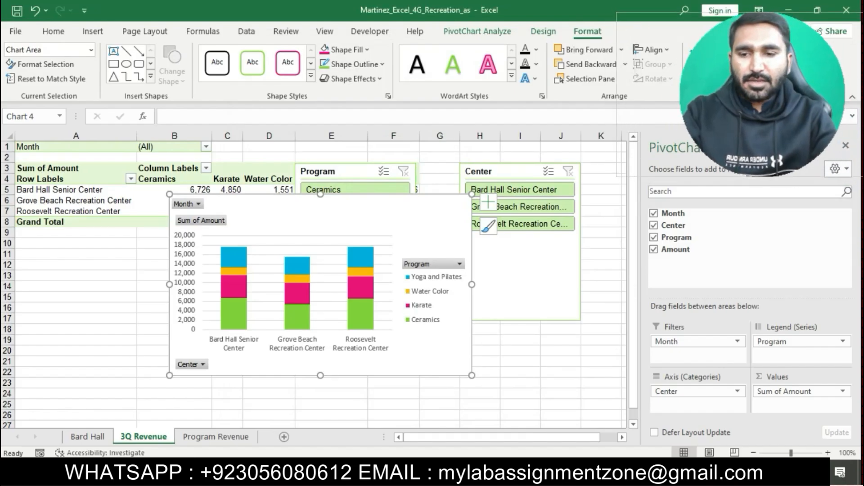
Step: Move the PivotChart to a new worksheet named 3Q Revenue Chart
key("alt+Tab")
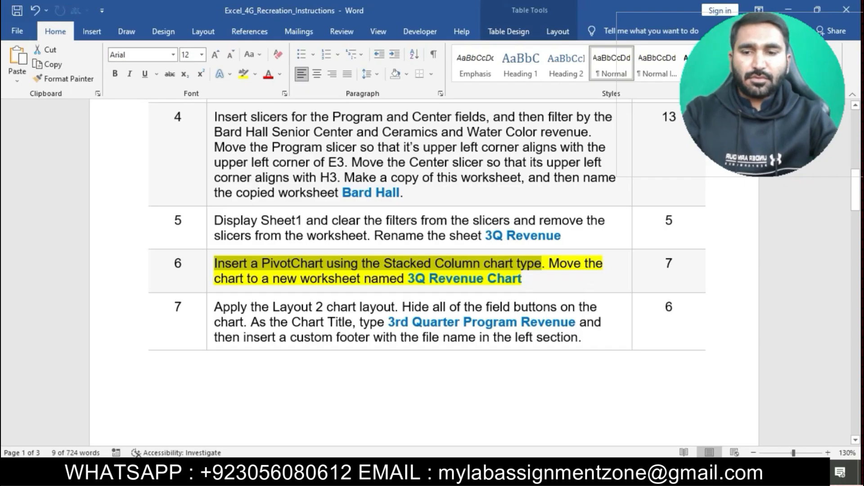
left_click_drag(407, 278, 521, 278)
key("ctrl+c")
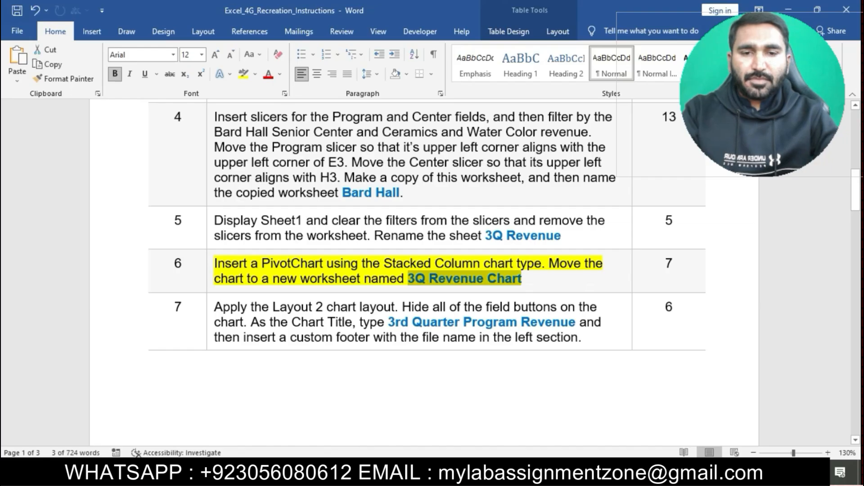
key("alt+Tab")
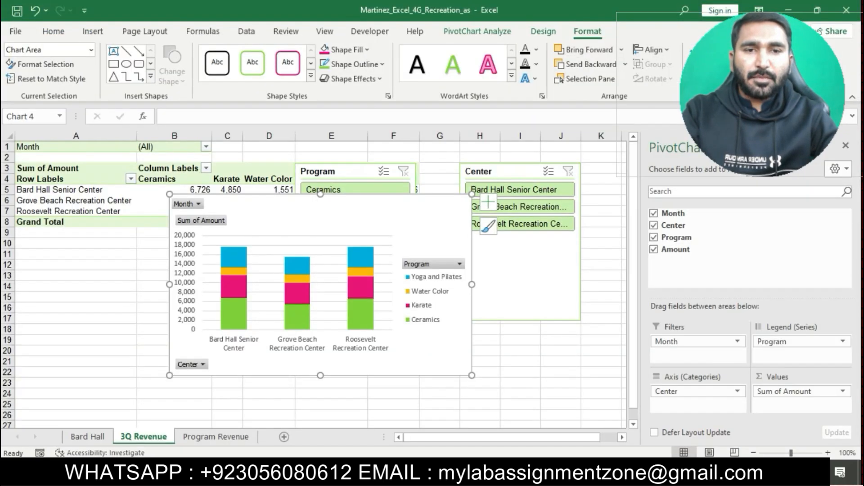
left_click(477, 31)
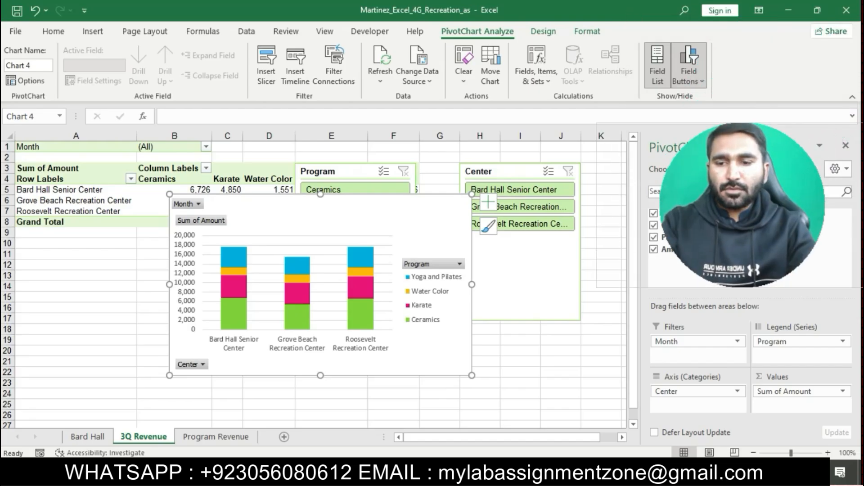
left_click(490, 65)
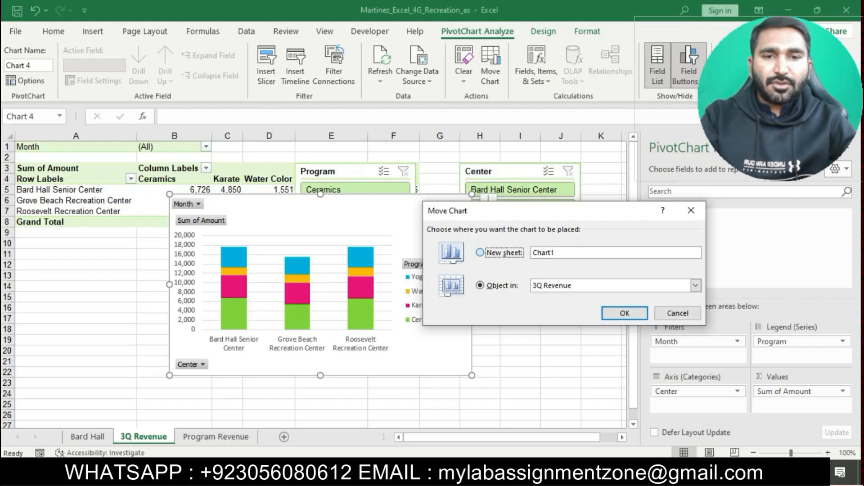
left_click(481, 252)
key("ctrl+v")
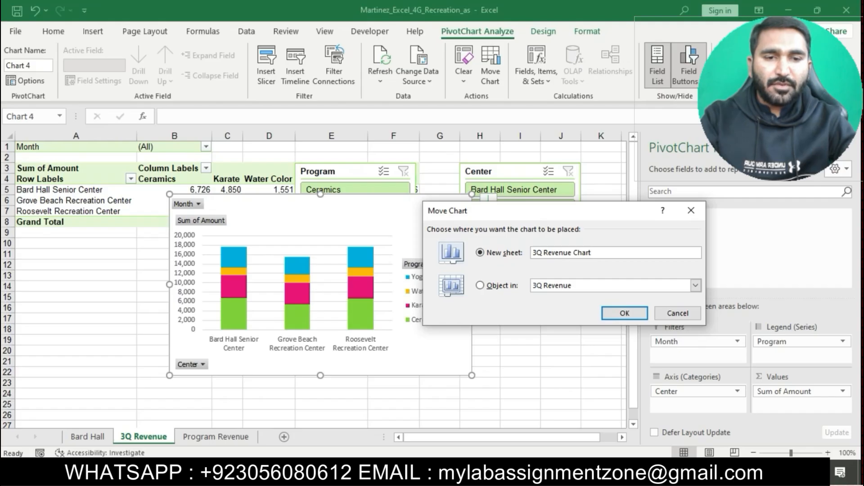
key("Return")
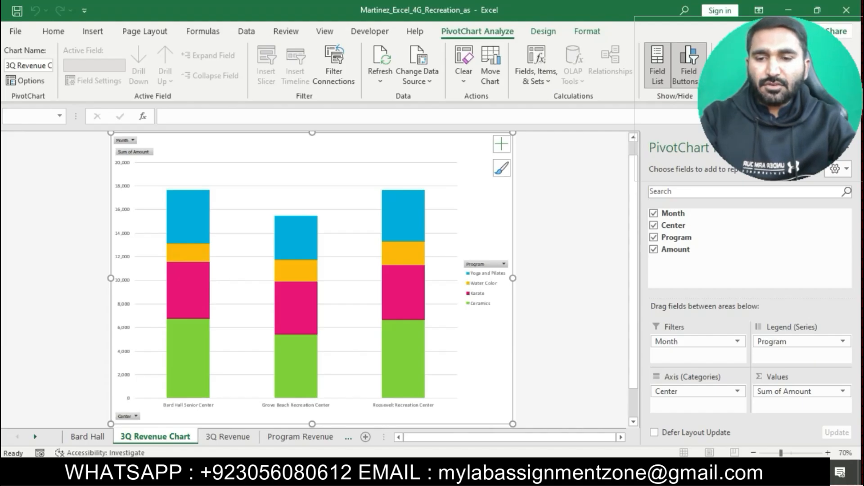
Step: Remove the highlight from the step 6 instructions and highlight the step 7 instructions in yellow
key("alt+Tab")
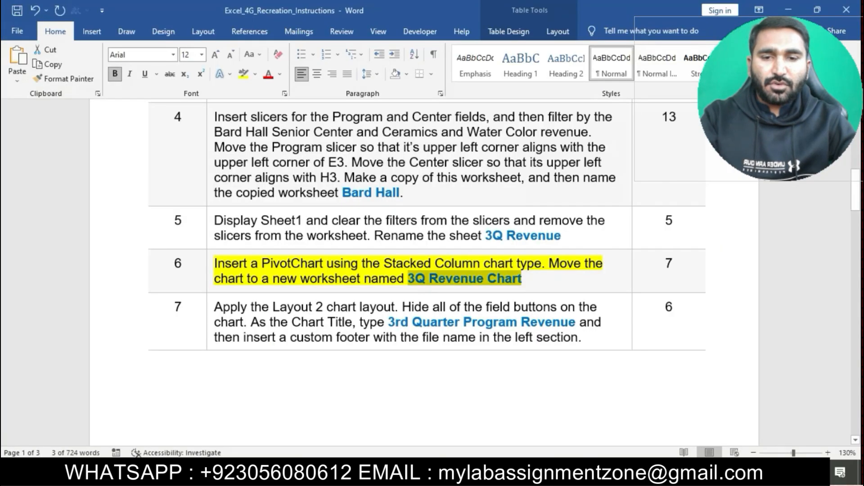
left_click(463, 263)
triple_click(463, 264)
left_click(261, 247)
left_click(288, 307)
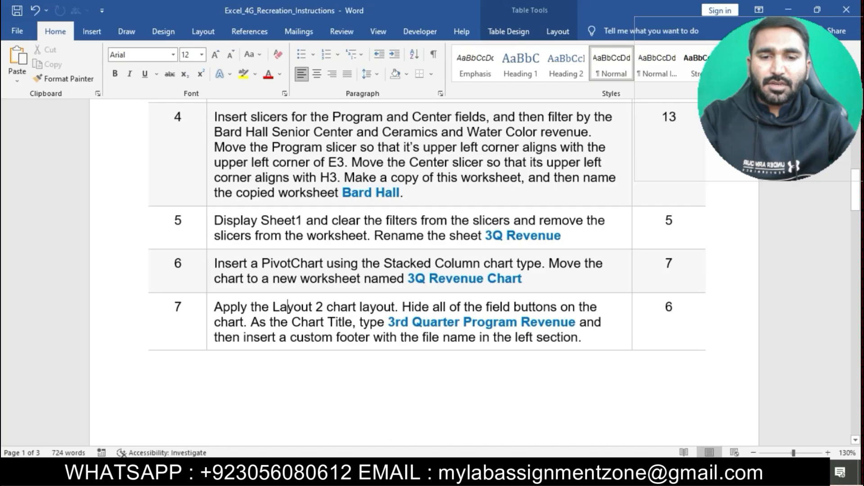
scroll(287, 307, "down", 3)
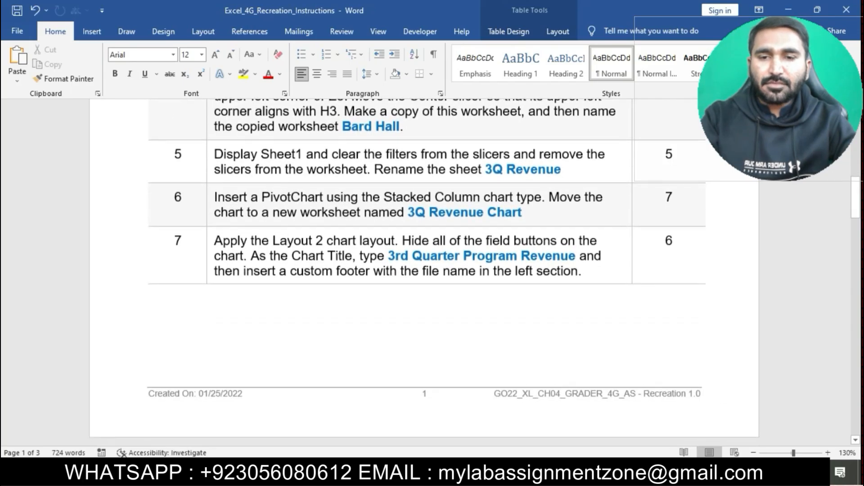
triple_click(287, 240)
left_click(263, 222)
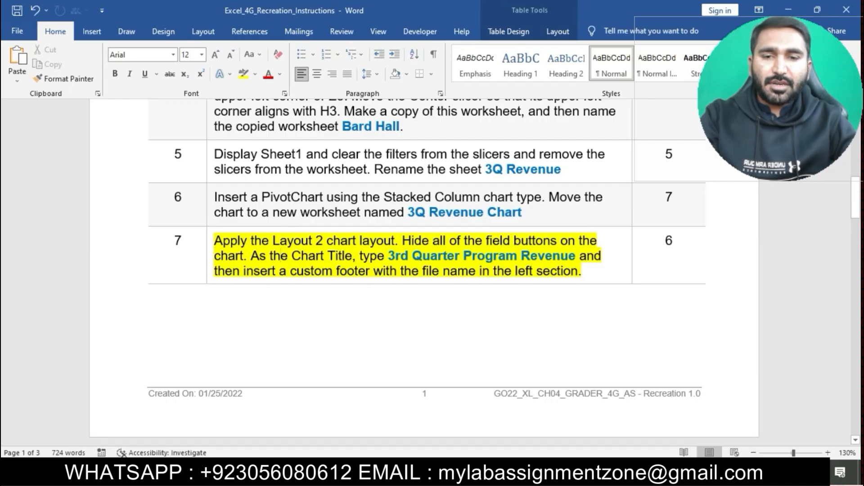
Step: Apply the Layout 2 quick layout to the PivotChart
left_click_drag(213, 241, 395, 241)
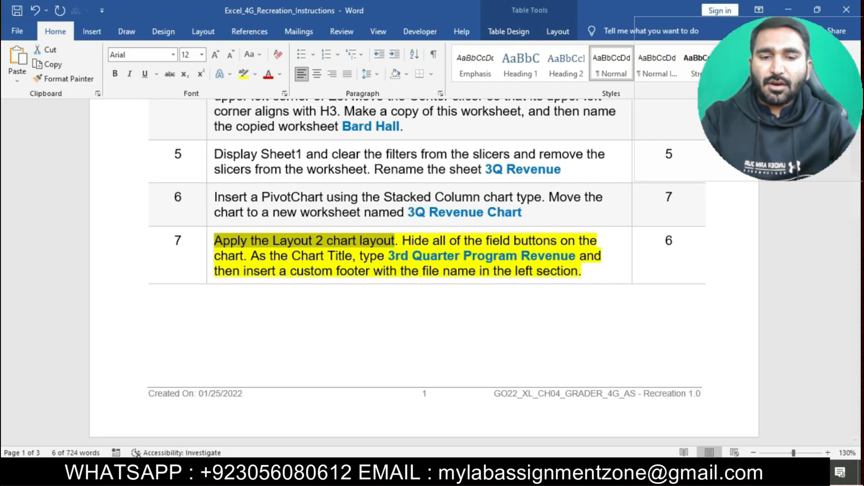
key("alt+Tab")
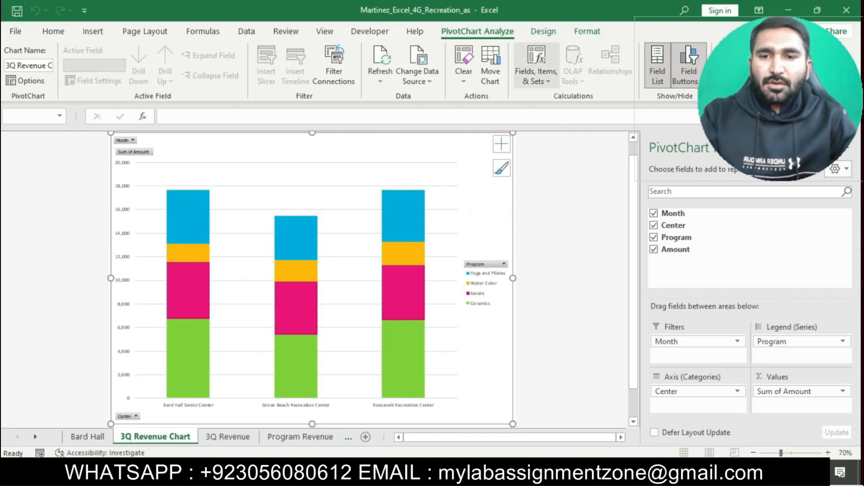
left_click(543, 31)
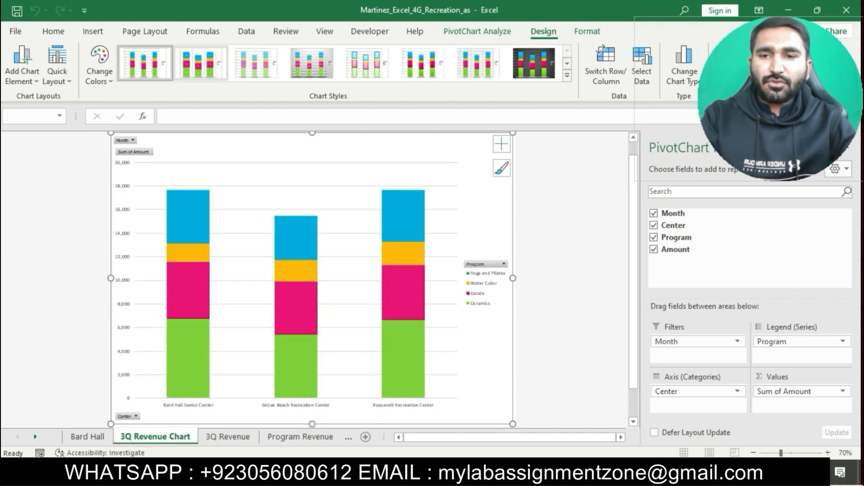
left_click(57, 76)
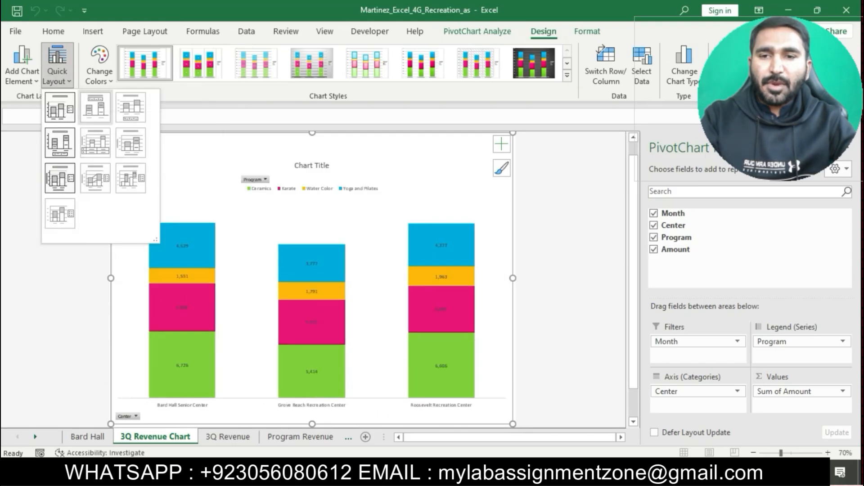
left_click(95, 107)
Step: Hide all of the field buttons on the PivotChart
key("alt+Tab")
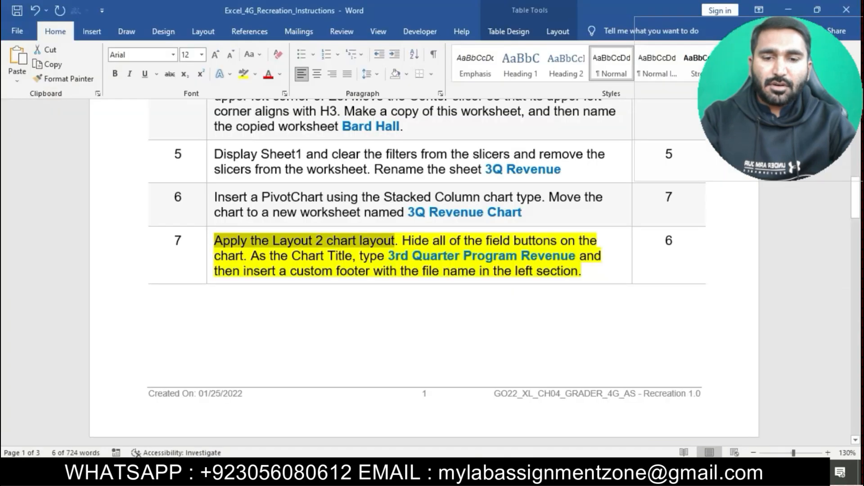
left_click_drag(402, 240, 246, 256)
key("alt+Tab")
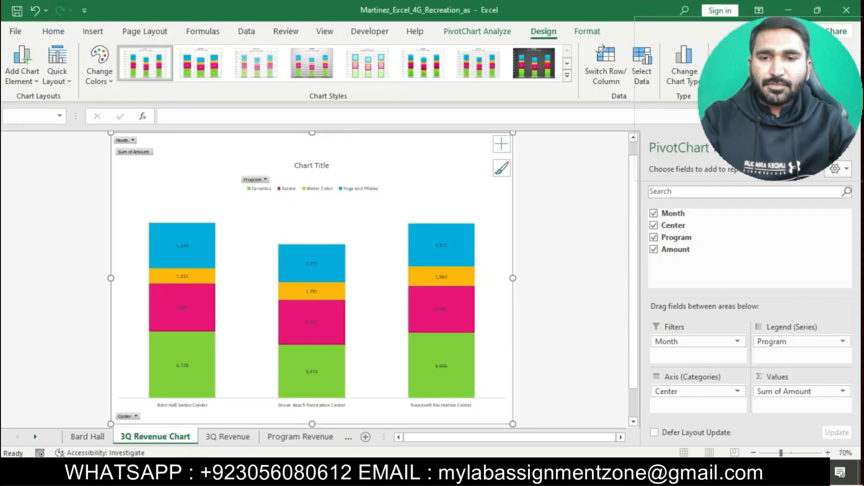
right_click(489, 185)
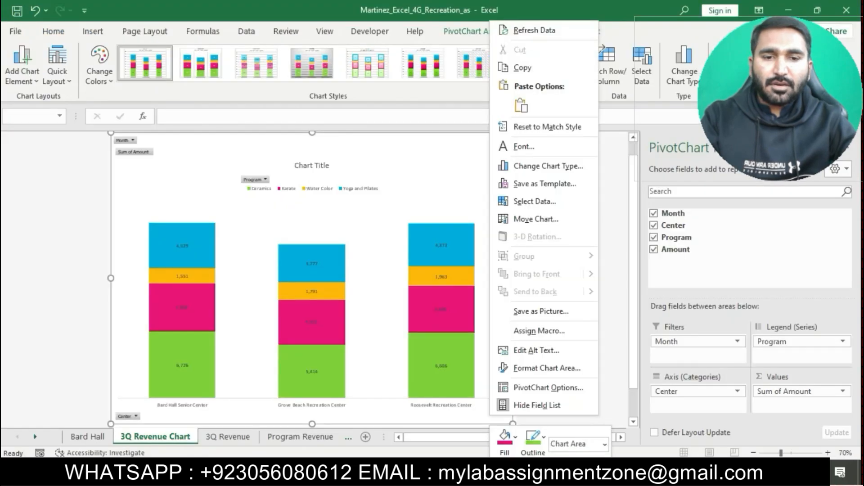
left_click(459, 182)
right_click(141, 153)
left_click(194, 295)
Step: Replace the chart title with 3rd Quarter Program Revenue
key("alt+Tab")
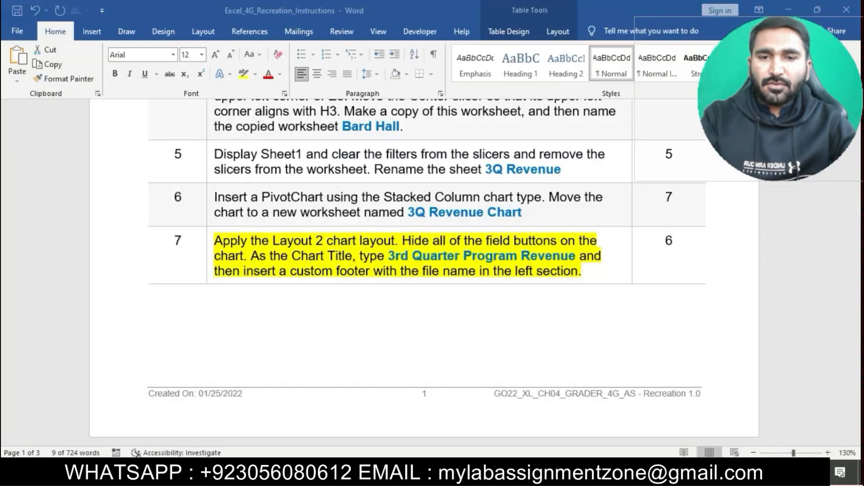
left_click_drag(388, 256, 577, 256)
key("ctrl+c")
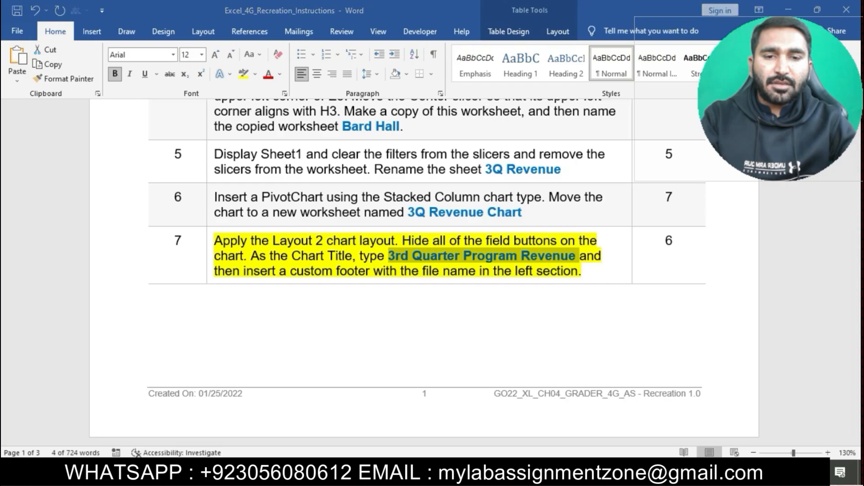
key("alt+Tab")
left_click(297, 142)
left_click(295, 142)
left_click_drag(294, 142, 331, 142)
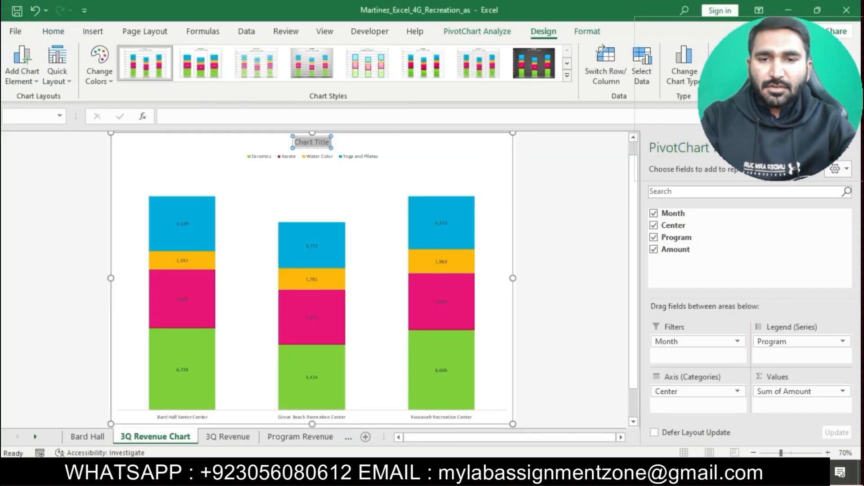
key("ctrl+v")
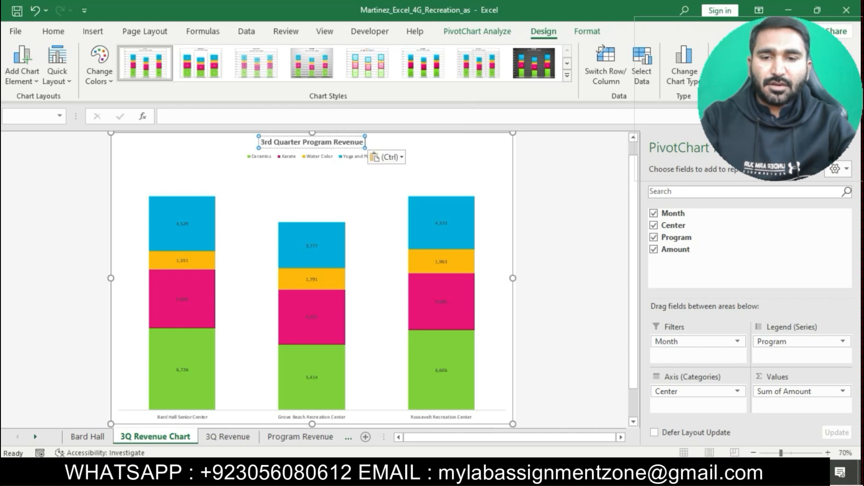
Step: Insert a custom footer with the file name in the left section of the chart sheet
key("alt+Tab")
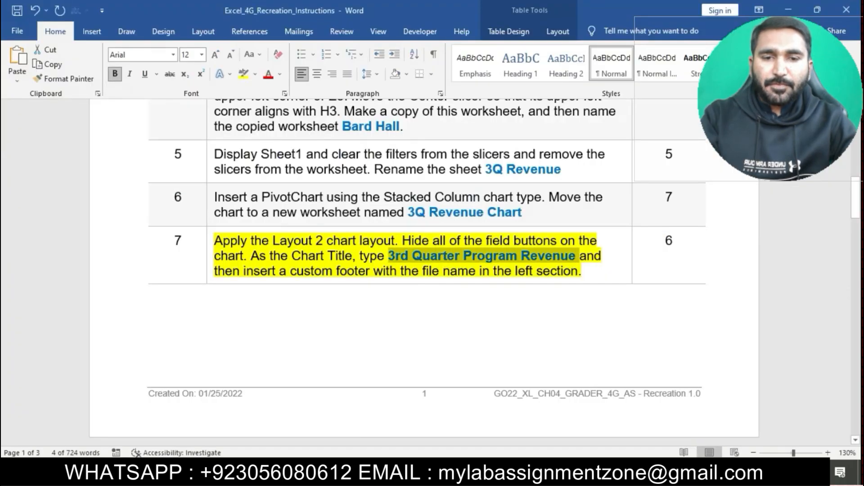
left_click_drag(214, 270, 581, 271)
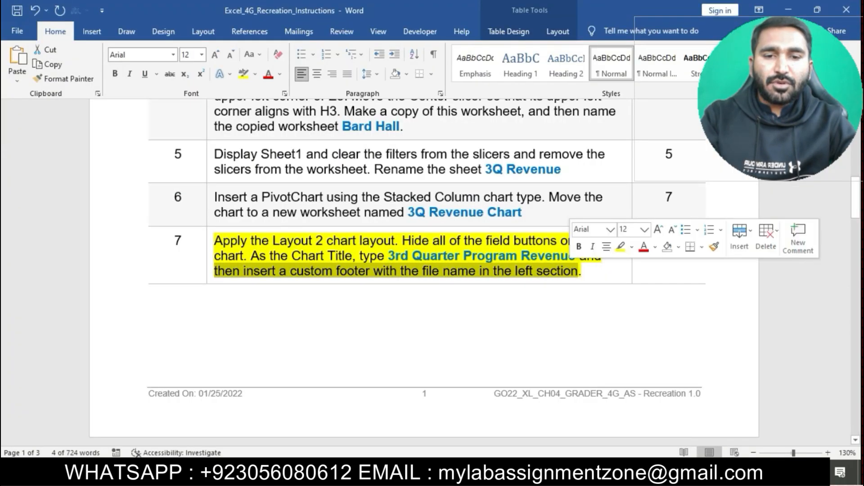
key("alt+Tab")
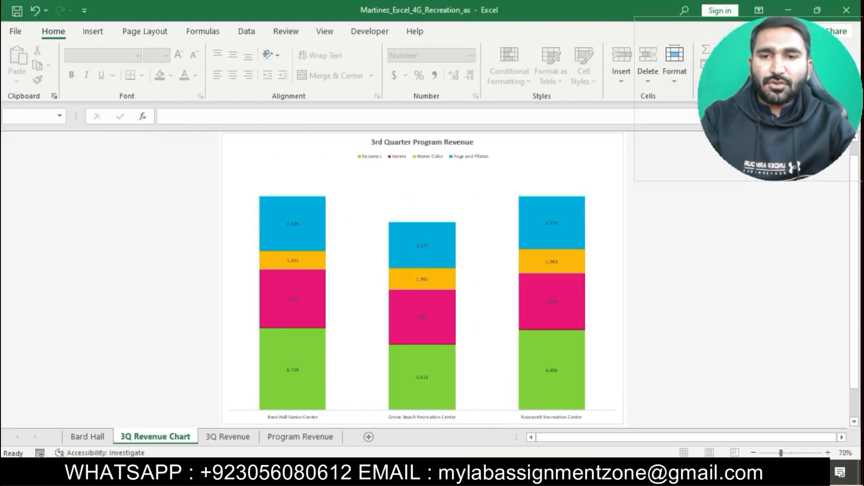
left_click(144, 31)
left_click(105, 63)
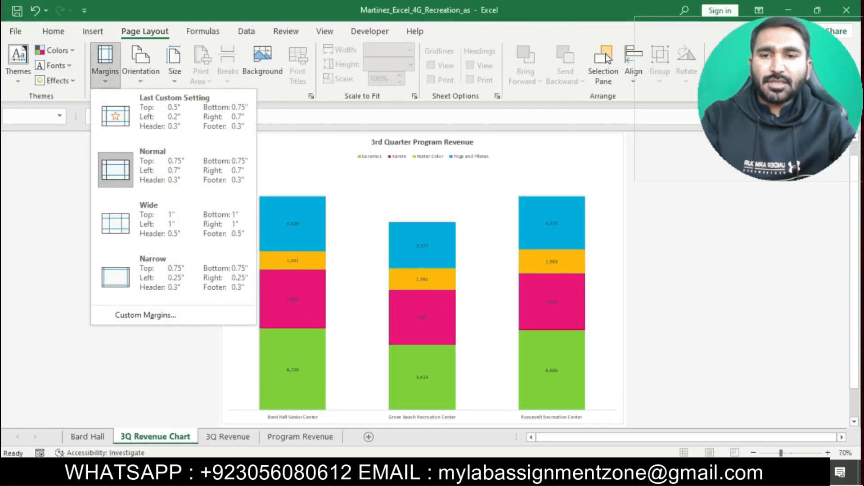